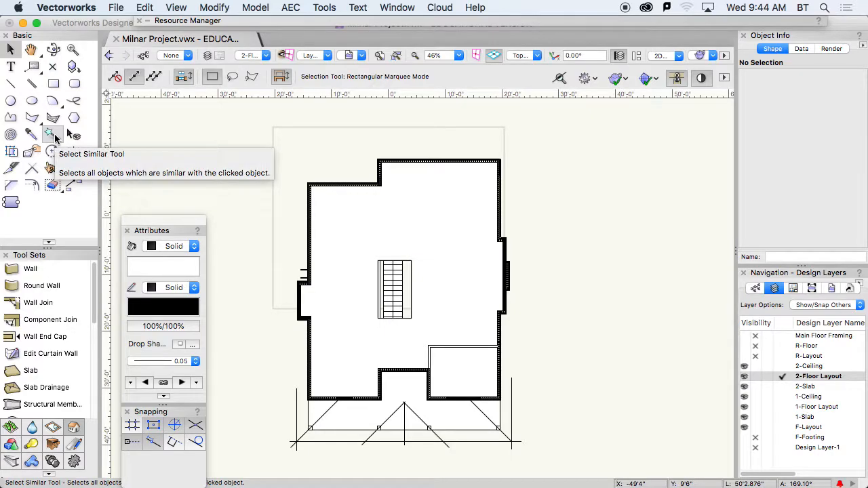
- Select all the exterior walls of the same style with the Select Similar tool, matching by object type and wall style
{"action": "left_click", "coordinate": [55, 135]}
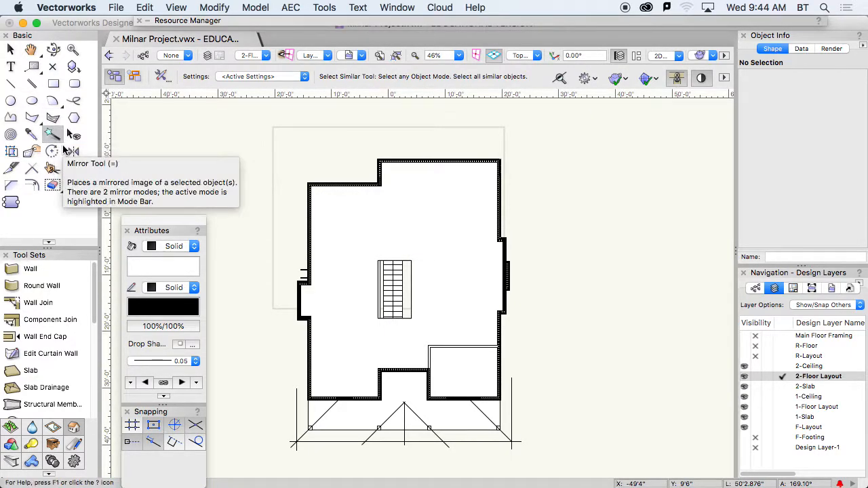
{"action": "left_click", "coordinate": [162, 76]}
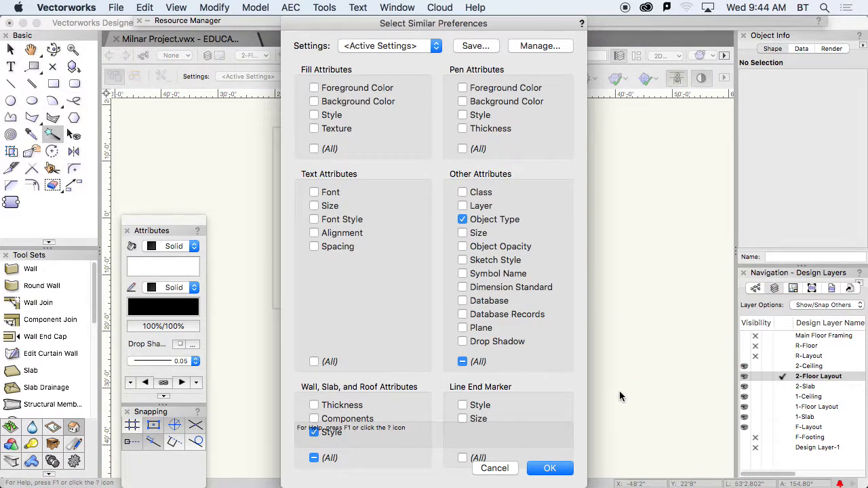
{"action": "left_click", "coordinate": [314, 432]}
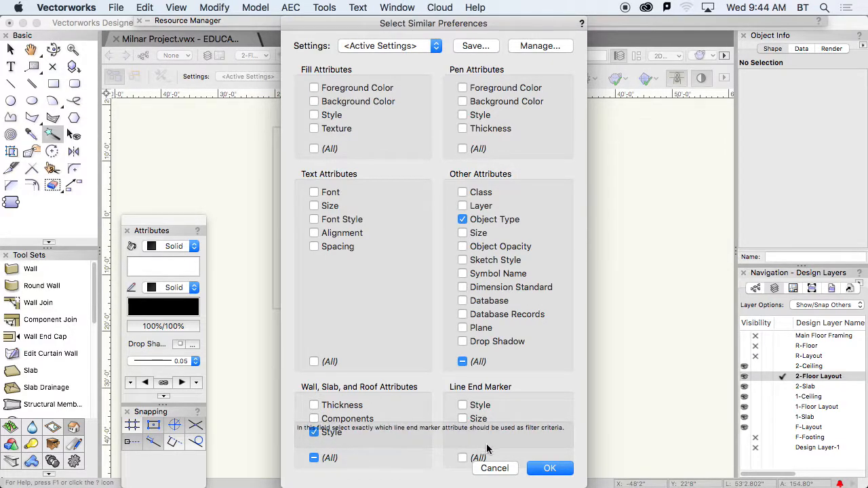
{"action": "left_click", "coordinate": [546, 469]}
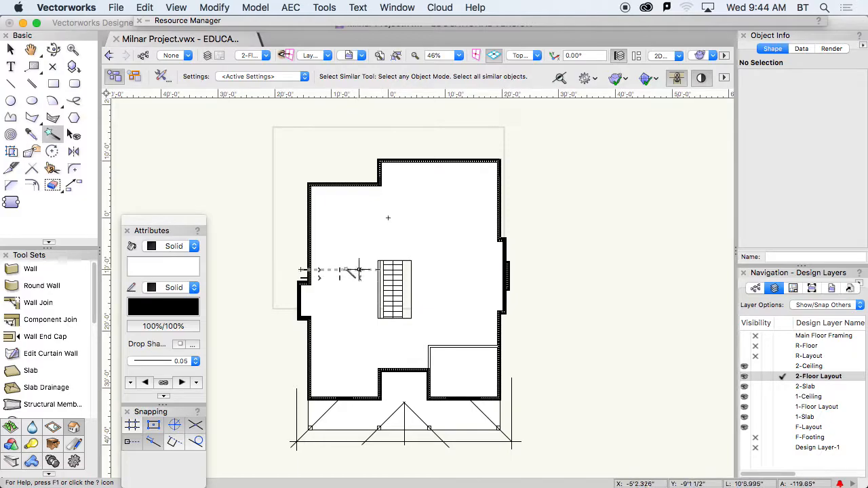
{"action": "left_click", "coordinate": [328, 185]}
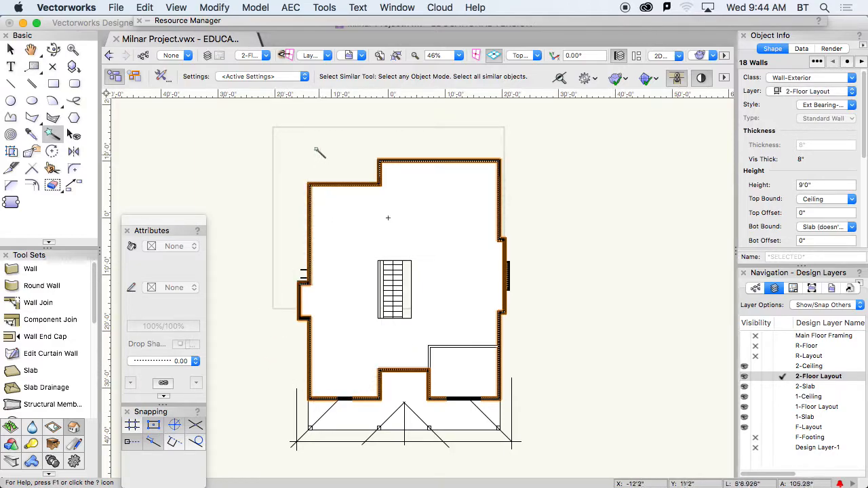
{"action": "left_click", "coordinate": [161, 76]}
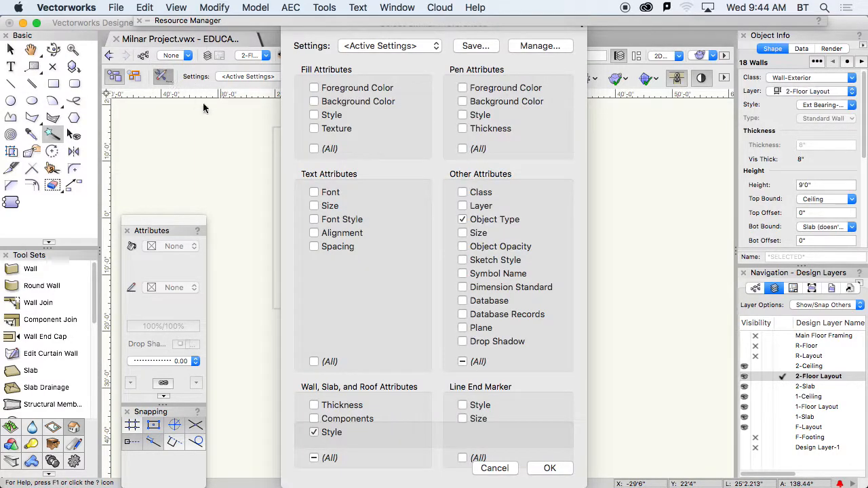
{"action": "left_click", "coordinate": [549, 467]}
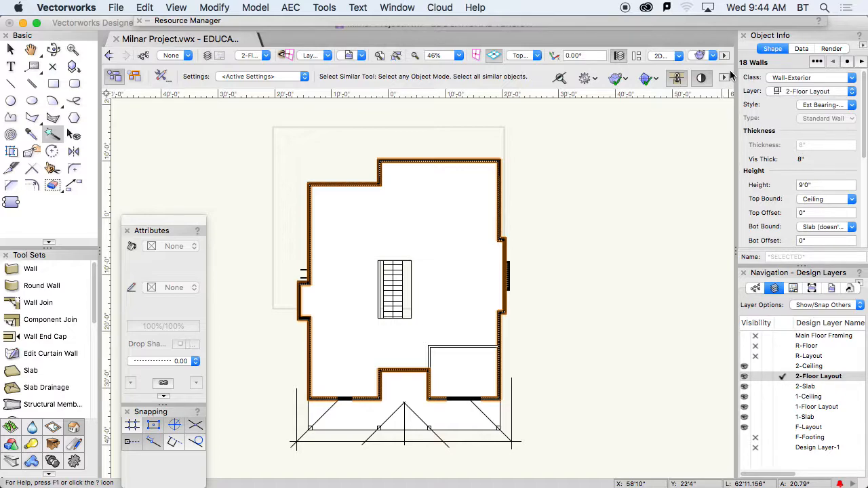
- Start the Create Roof command on the selected exterior walls
{"action": "left_click", "coordinate": [291, 7]}
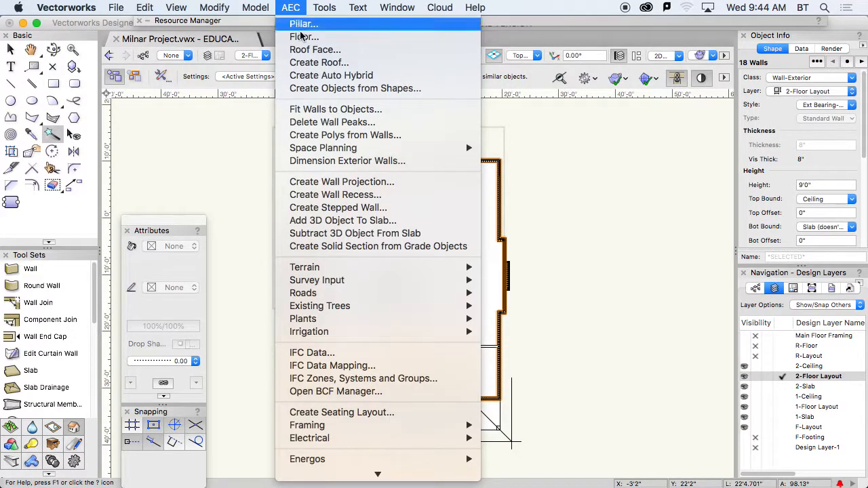
{"action": "left_click", "coordinate": [316, 63]}
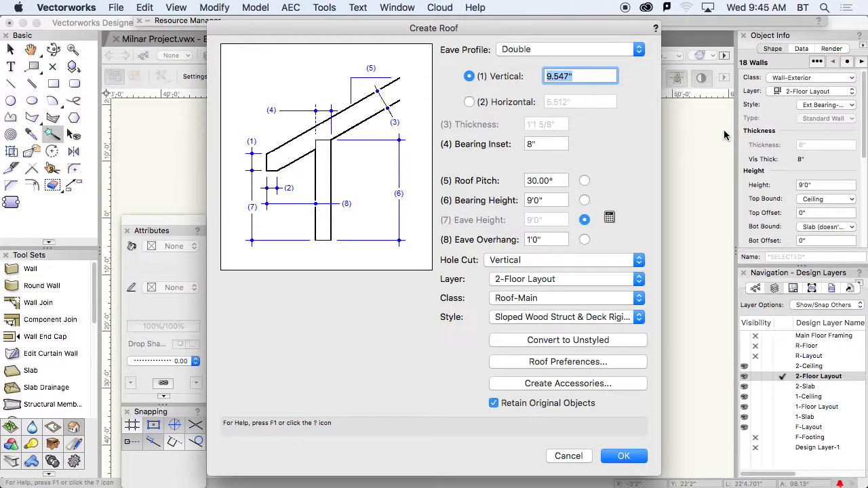
- Preview the Horizontal, Vertical and Square eave profiles for the roof, and return the eave profile to Double
{"action": "left_click", "coordinate": [584, 49]}
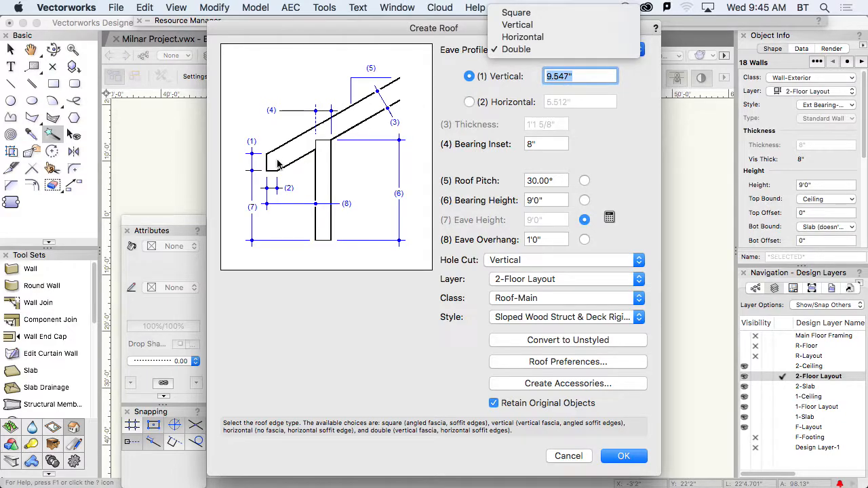
{"action": "left_click", "coordinate": [549, 37]}
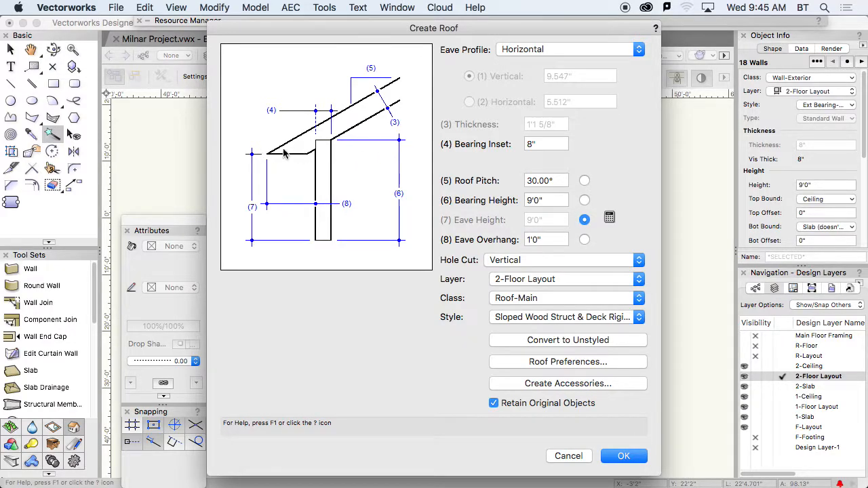
{"action": "left_click", "coordinate": [535, 49]}
{"action": "left_click", "coordinate": [536, 38]}
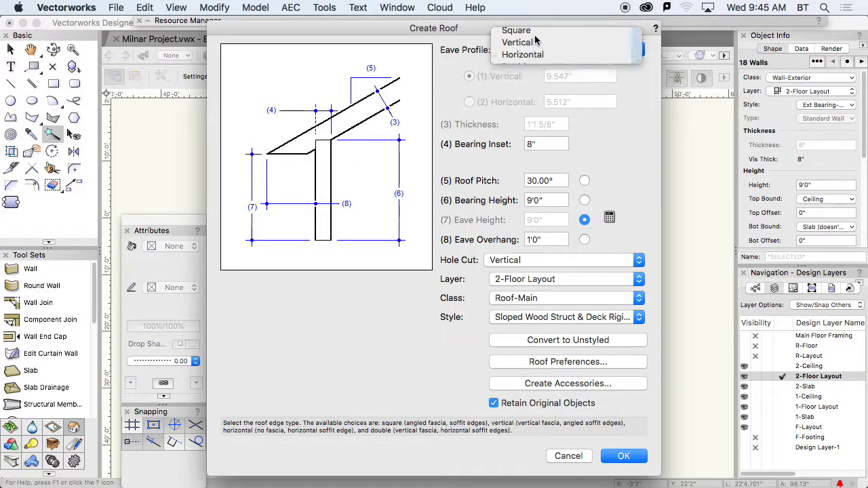
{"action": "left_click", "coordinate": [542, 50]}
{"action": "left_click", "coordinate": [537, 36]}
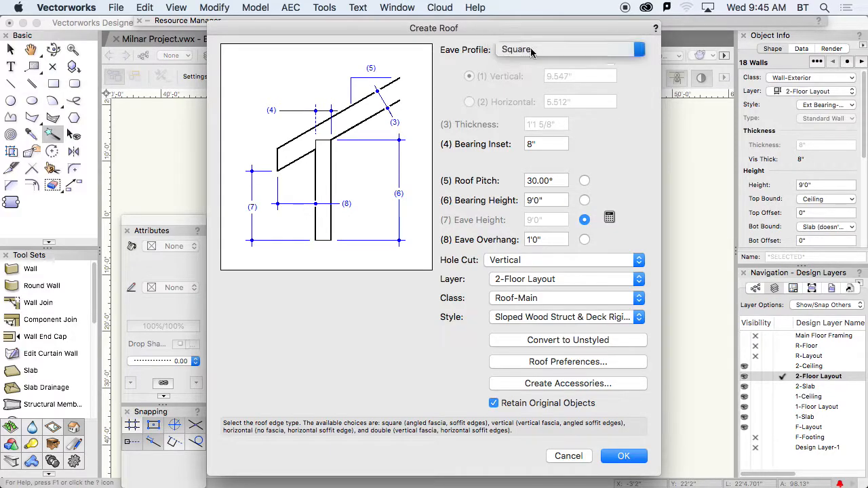
{"action": "left_click", "coordinate": [597, 52]}
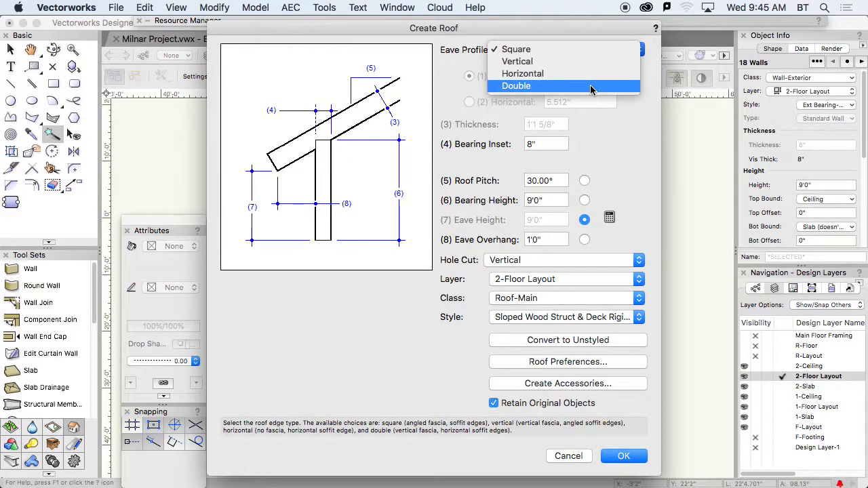
{"action": "left_click", "coordinate": [592, 86]}
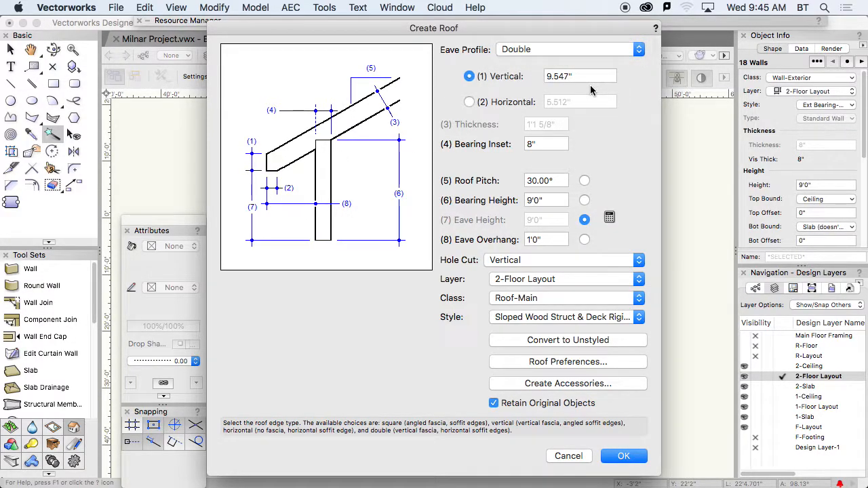
- Set the eave's vertical dimension to 9.25 and the roof pitch to 5:12
{"action": "left_click_drag", "start_coordinate": [583, 73], "coordinate": [533, 78]}
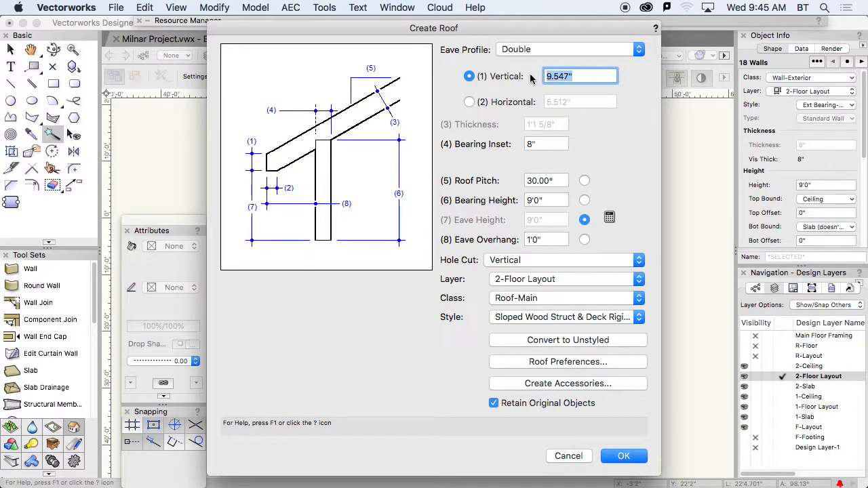
{"action": "type", "text": "9"}
{"action": "key", "text": "Tab"}
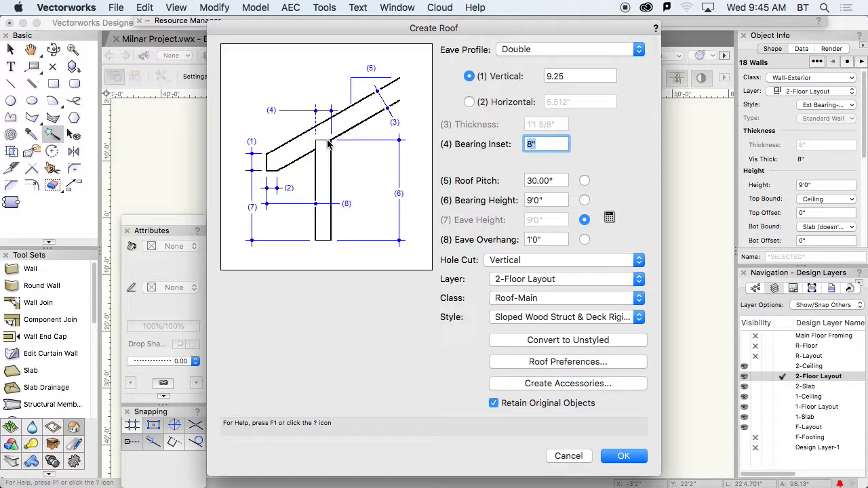
{"action": "left_click", "coordinate": [522, 180]}
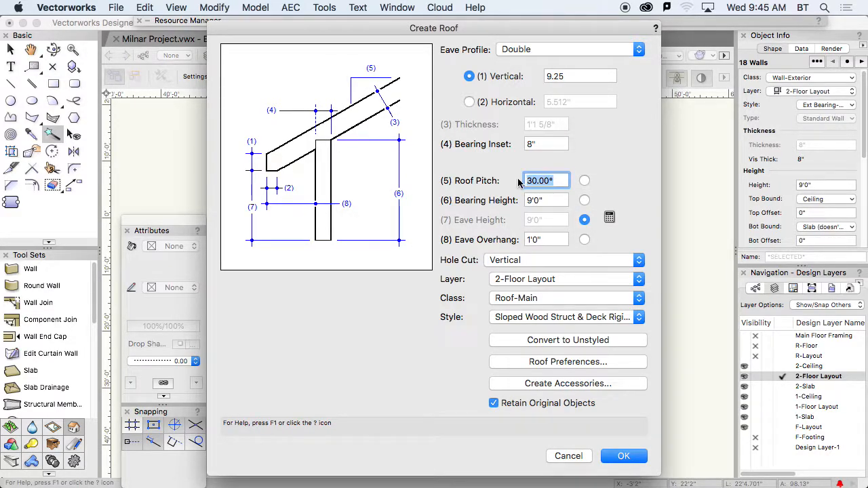
{"action": "type", "text": "5:12"}
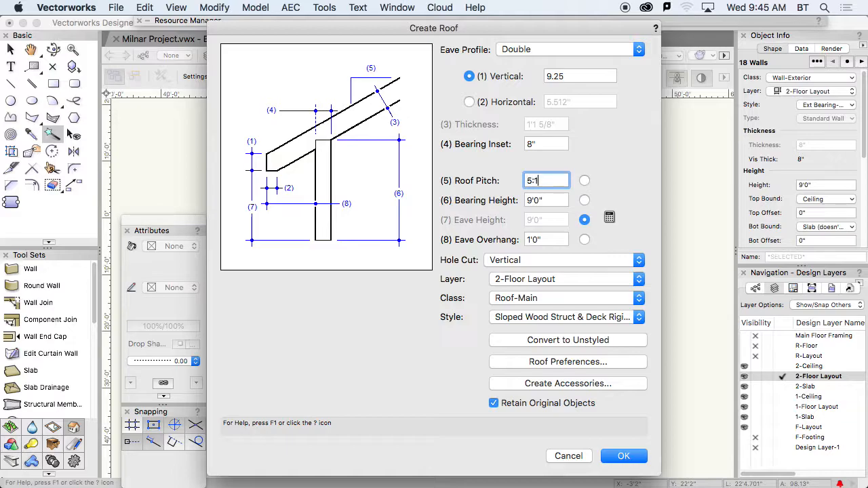
- Set the roof's bearing height to 0 and its eave overhang to 2'
{"action": "left_click", "coordinate": [552, 200]}
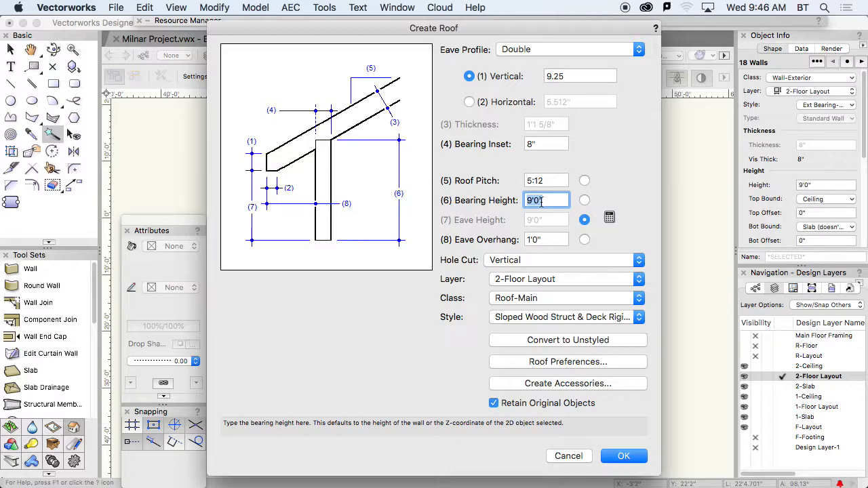
{"action": "type", "text": "0"}
{"action": "double_click", "coordinate": [546, 240]}
{"action": "type", "text": "2"}
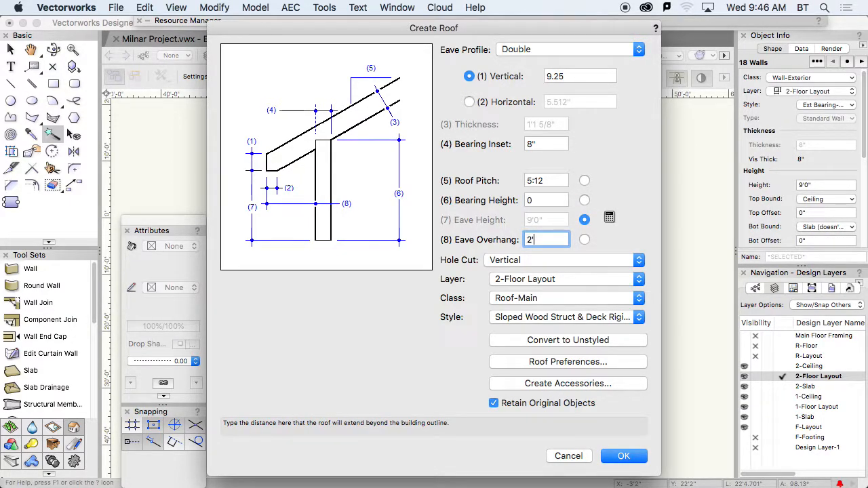
{"action": "type", "text": "'"}
{"action": "key", "text": "Tab"}
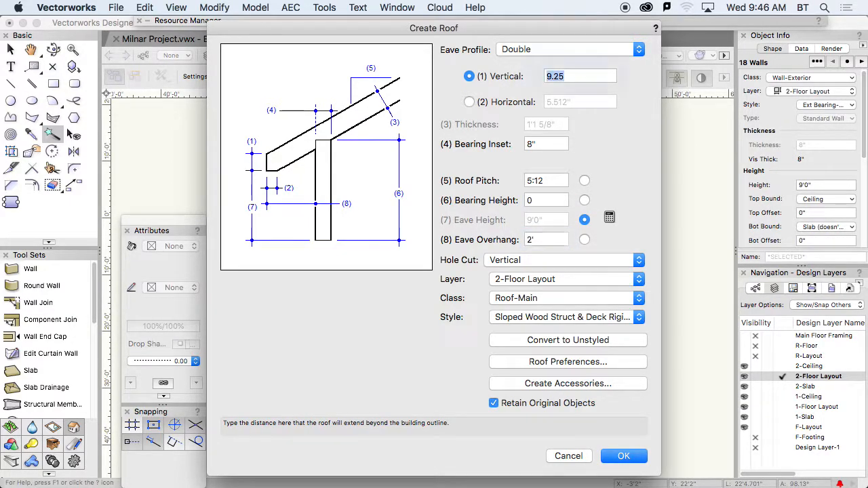
- Keep the roof's hole cut as Vertical and place the roof on the R-Layout layer
{"action": "left_click", "coordinate": [521, 260]}
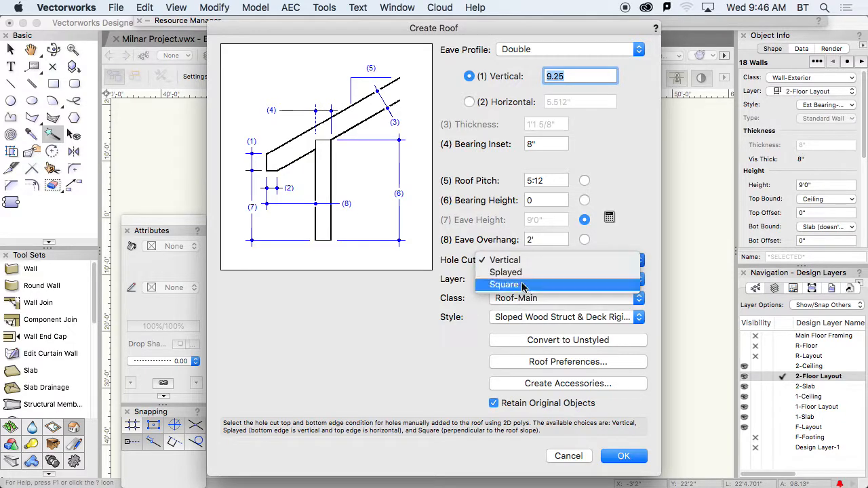
{"action": "left_click", "coordinate": [519, 260]}
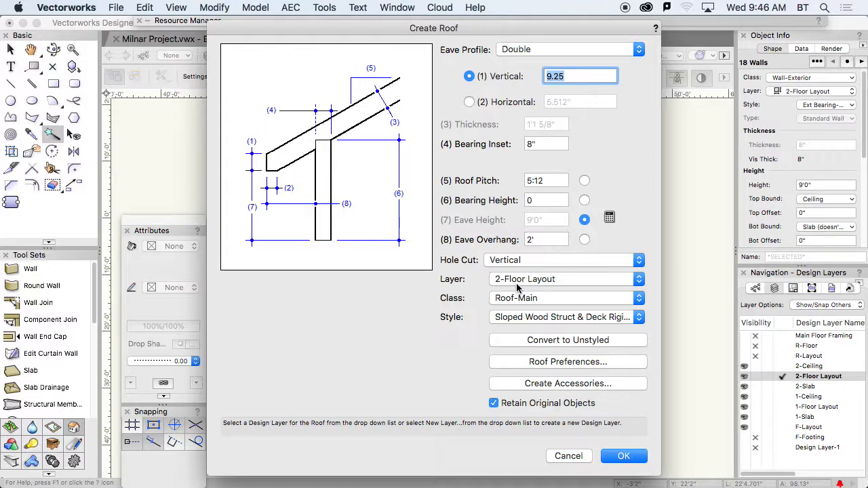
{"action": "left_click", "coordinate": [577, 281]}
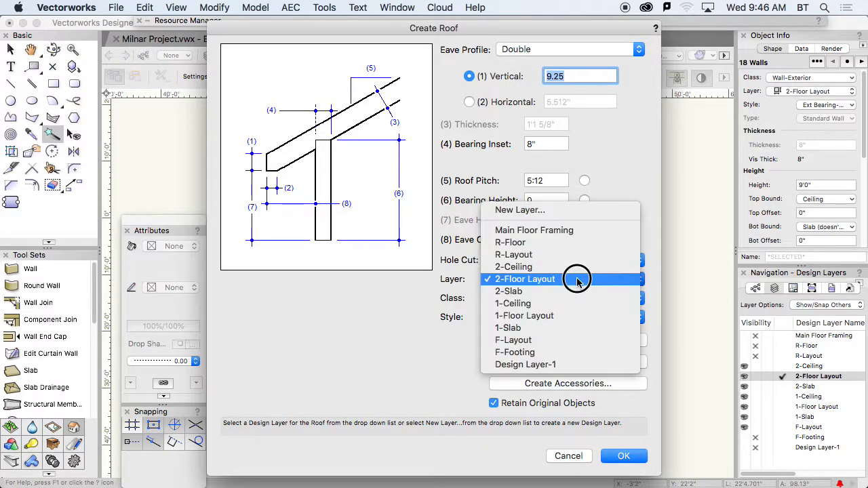
{"action": "left_click", "coordinate": [542, 255]}
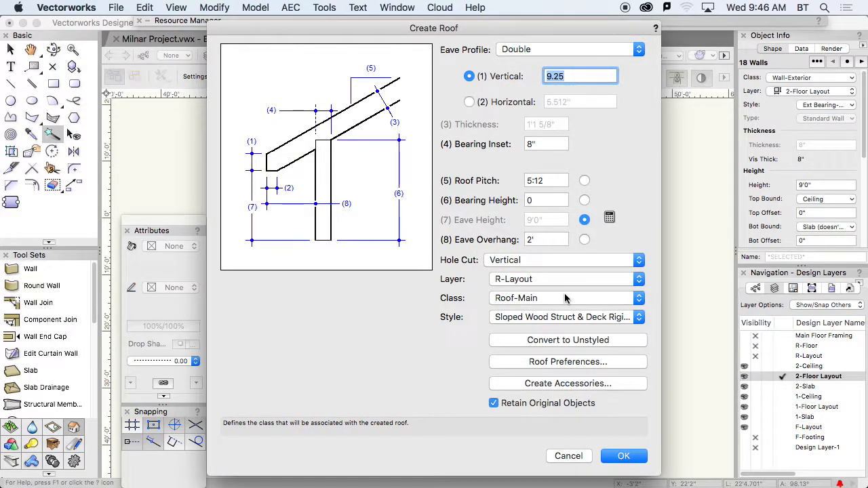
- Choose the Sloped Wood Struct & Deck Rigid Insul+Cavity roof style and review its components in the roof preferences
{"action": "left_click", "coordinate": [524, 320]}
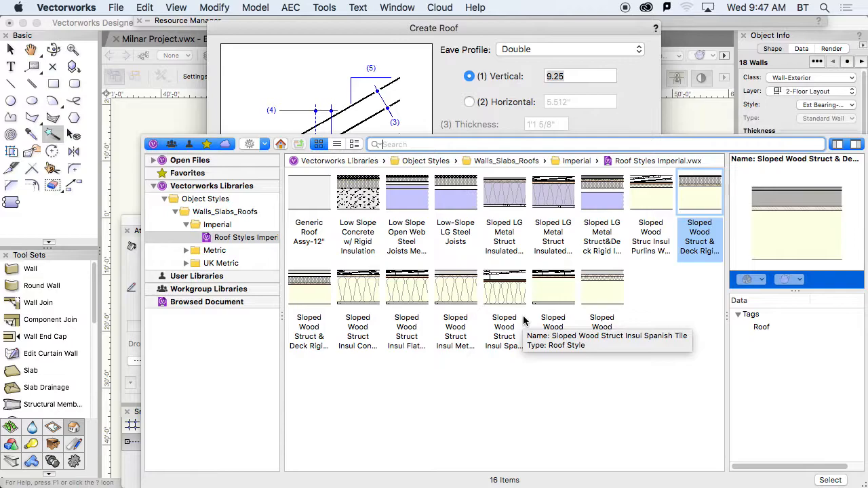
{"action": "double_click", "coordinate": [709, 208]}
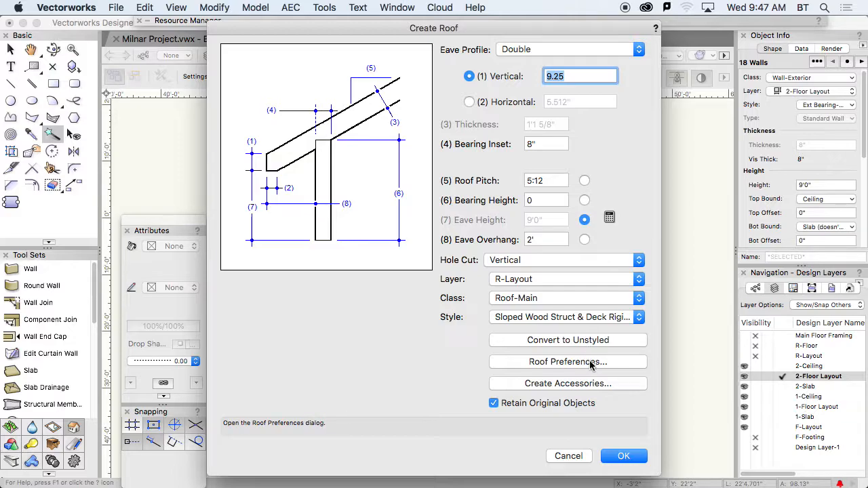
{"action": "left_click", "coordinate": [566, 361]}
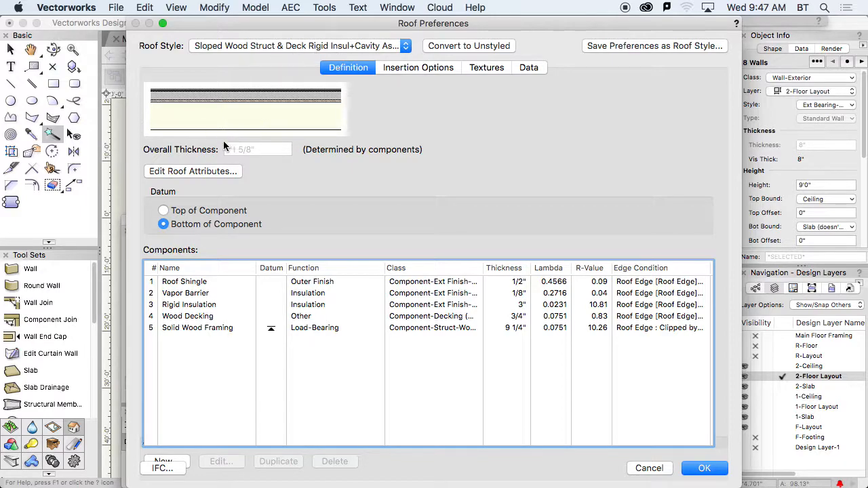
{"action": "left_click", "coordinate": [686, 468]}
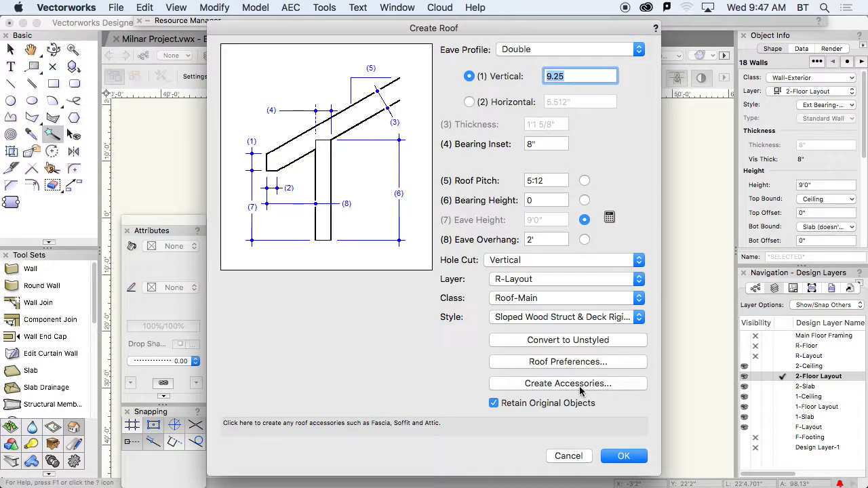
- Enable the attic, soffit and fascia as roof accessories, keeping the attic at Full Height
{"action": "left_click", "coordinate": [580, 388]}
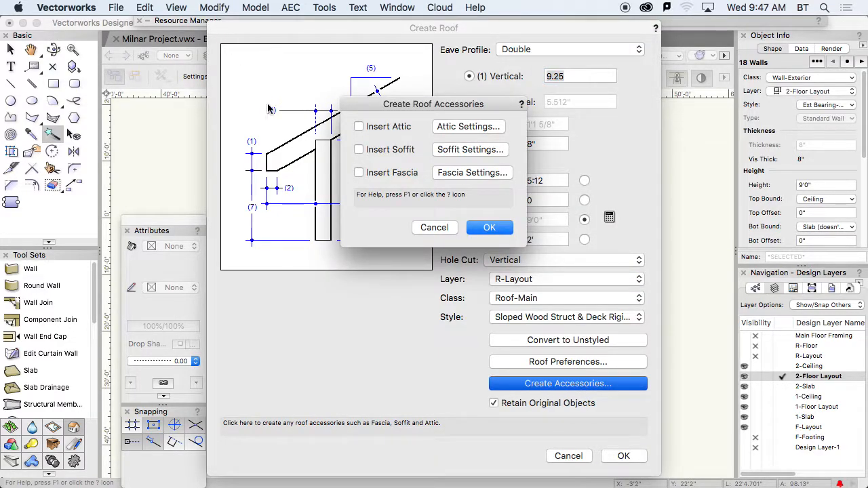
{"action": "left_click", "coordinate": [359, 127]}
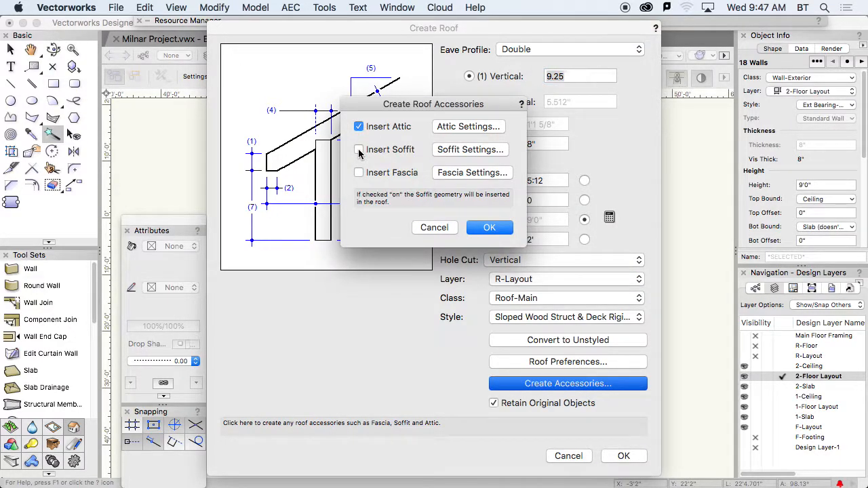
{"action": "left_click", "coordinate": [358, 150]}
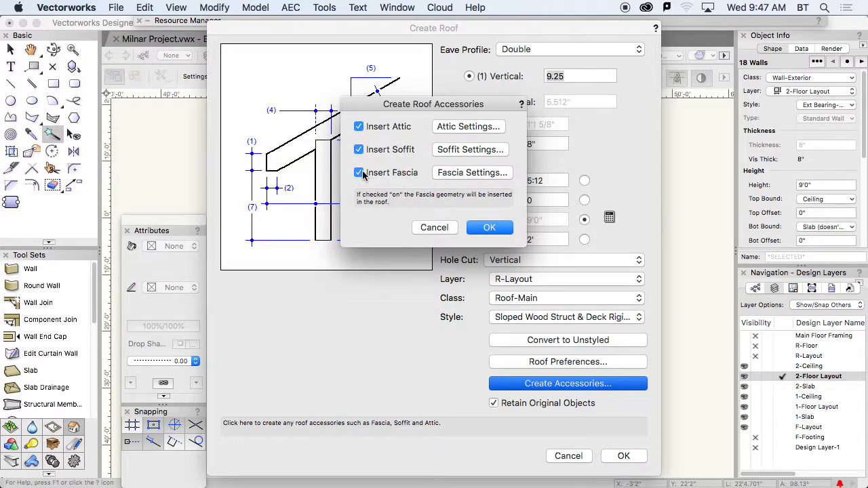
{"action": "left_click", "coordinate": [464, 127]}
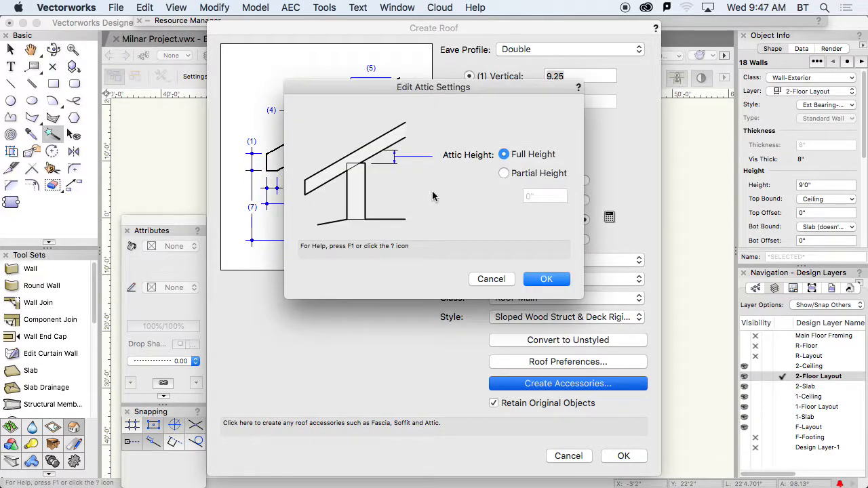
{"action": "left_click", "coordinate": [547, 279]}
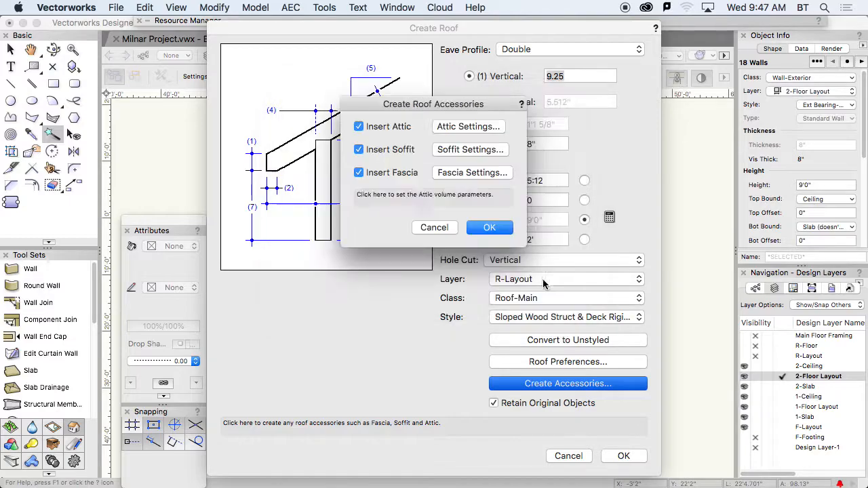
- Accept the soffit settings and set the fascia height to 7.25 and the fascia width to .75
{"action": "left_click", "coordinate": [465, 151]}
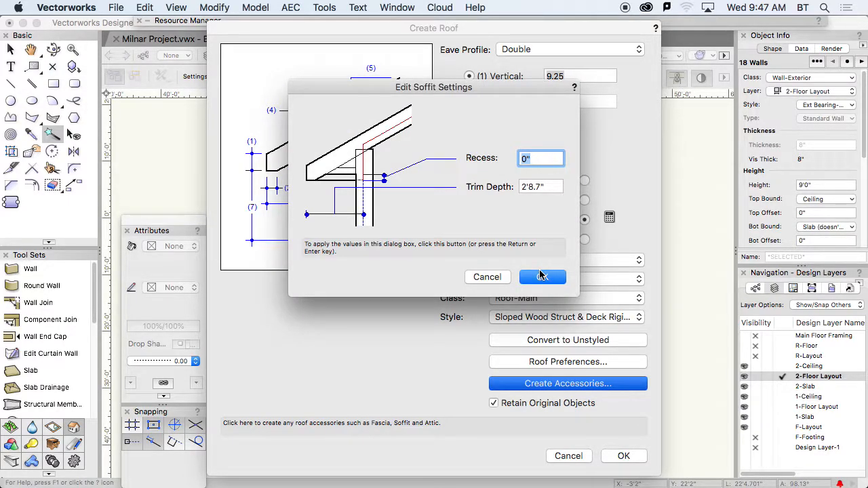
{"action": "left_click", "coordinate": [541, 277]}
{"action": "left_click", "coordinate": [483, 175]}
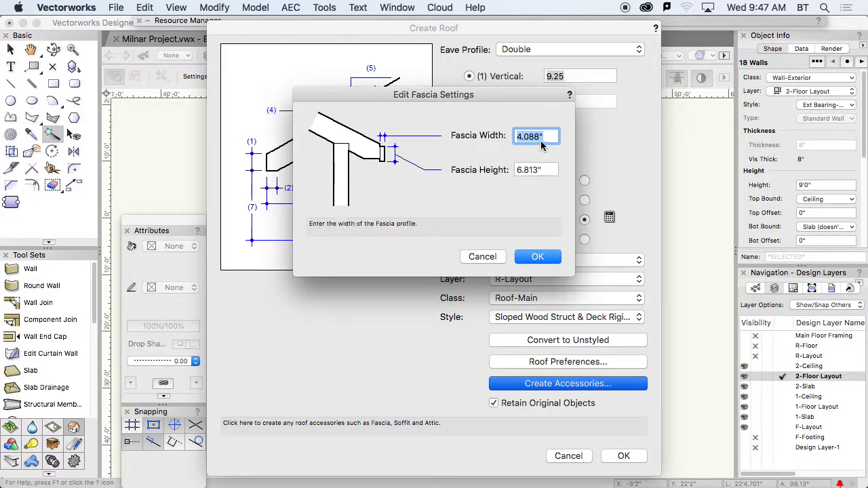
{"action": "left_click", "coordinate": [541, 168]}
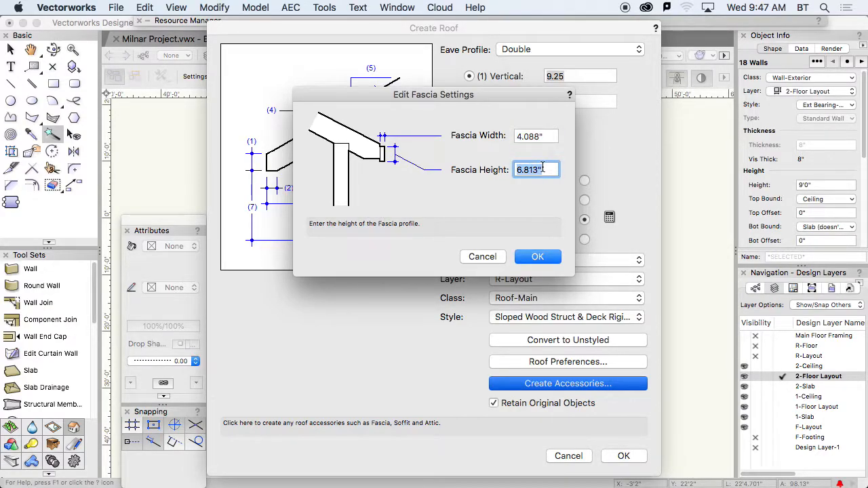
{"action": "type", "text": "7.25"}
{"action": "left_click", "coordinate": [547, 135]}
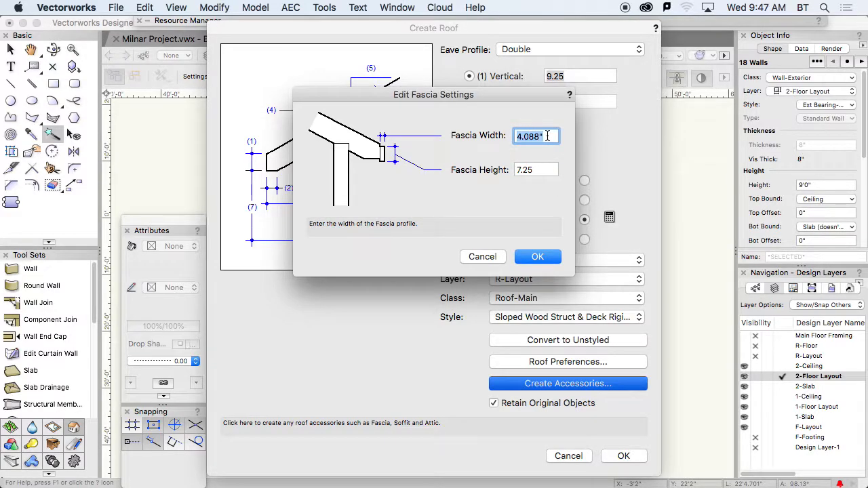
{"action": "type", "text": "."}
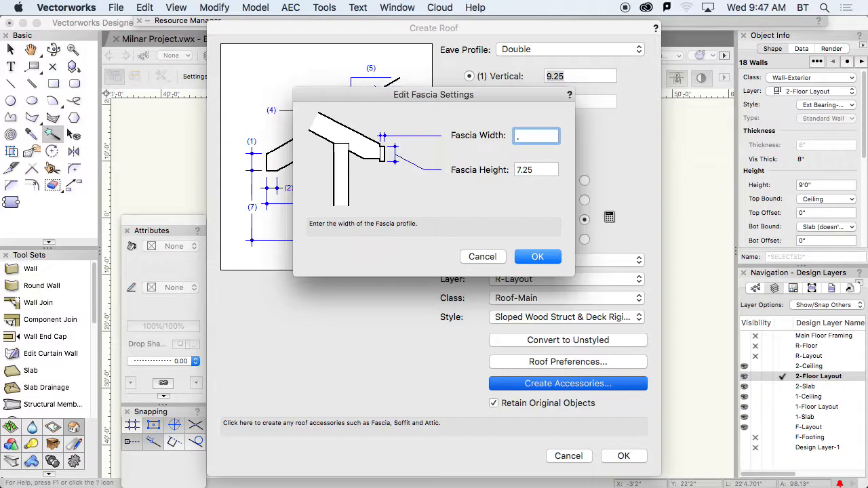
{"action": "type", "text": "75"}
{"action": "left_click", "coordinate": [539, 260]}
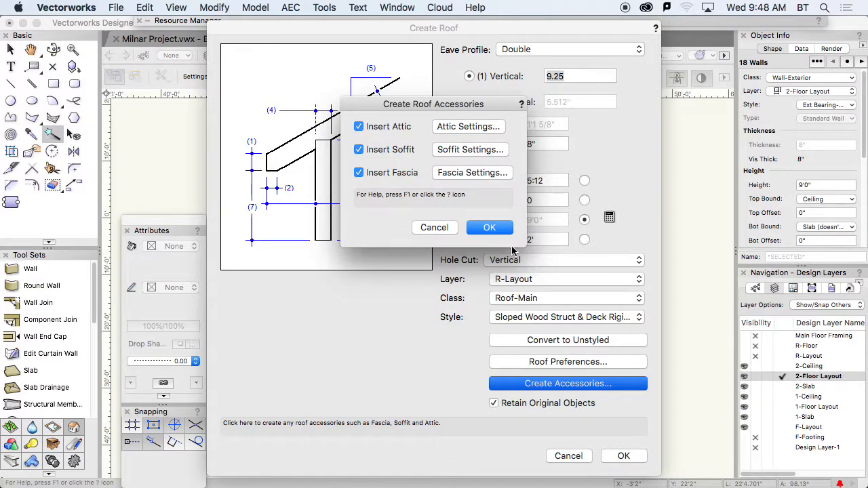
{"action": "left_click", "coordinate": [492, 227]}
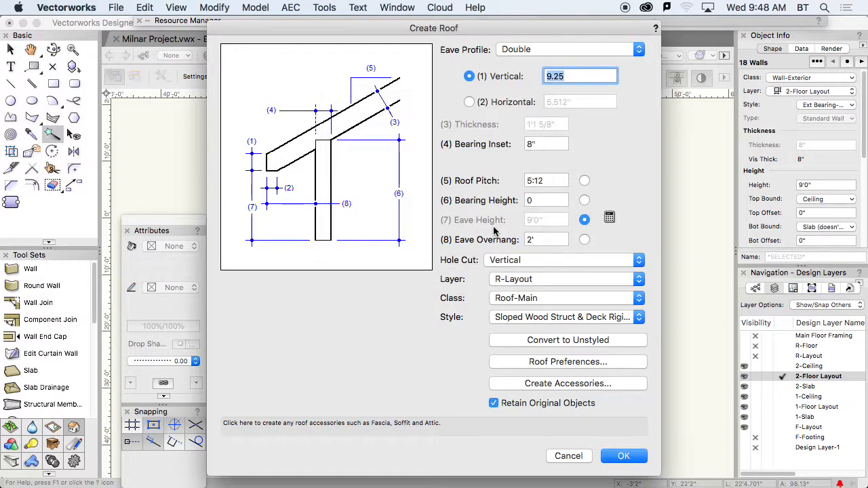
- Create the roof, make R-Layout the active design layer, and view the model in 3D with nothing selected
{"action": "left_click", "coordinate": [625, 456]}
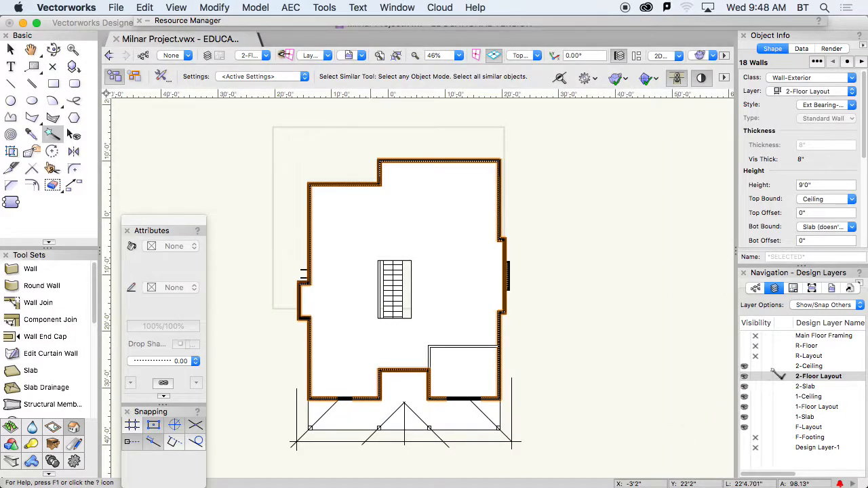
{"action": "left_click", "coordinate": [790, 357]}
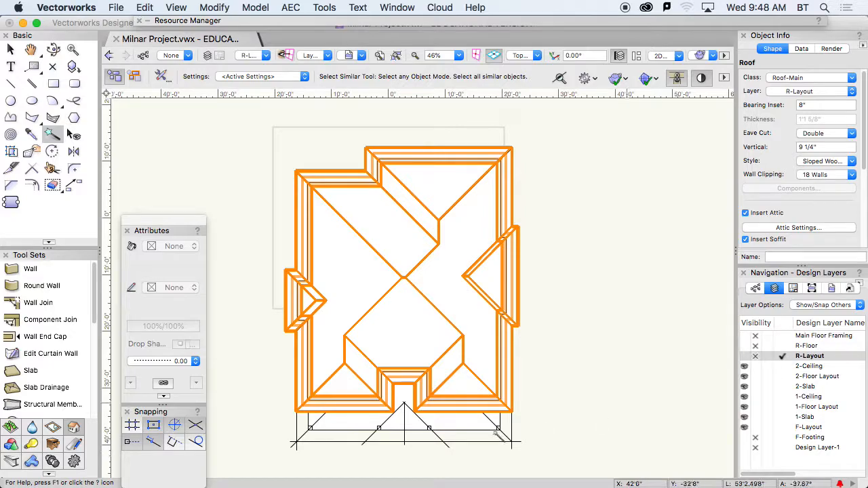
{"action": "left_click", "coordinate": [388, 411]}
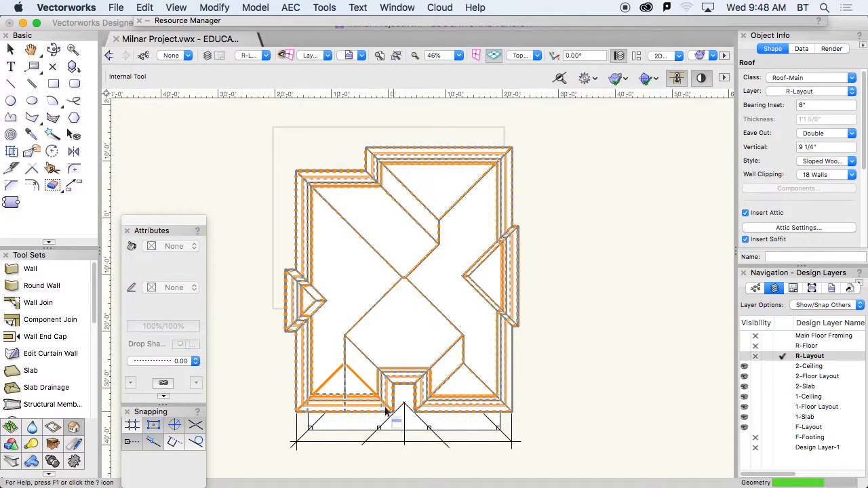
{"action": "middle_click_drag", "start_coordinate": [390, 389], "coordinate": [555, 151], "text": "shift"}
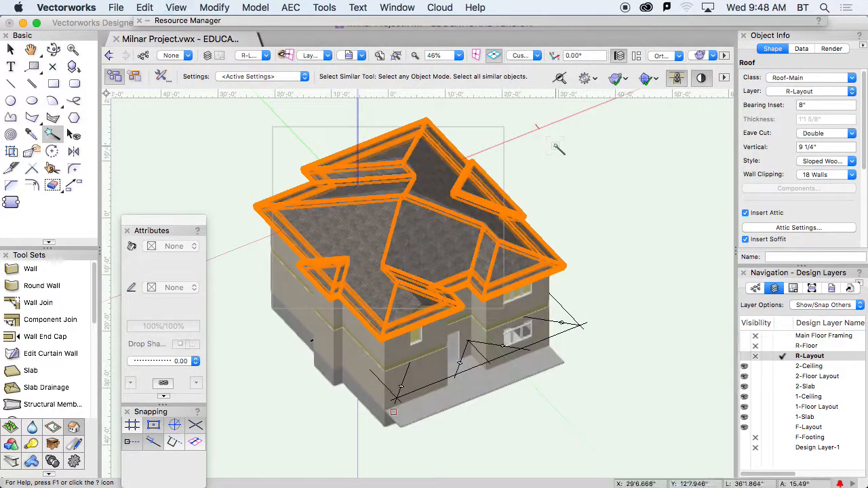
{"action": "left_click", "coordinate": [577, 212]}
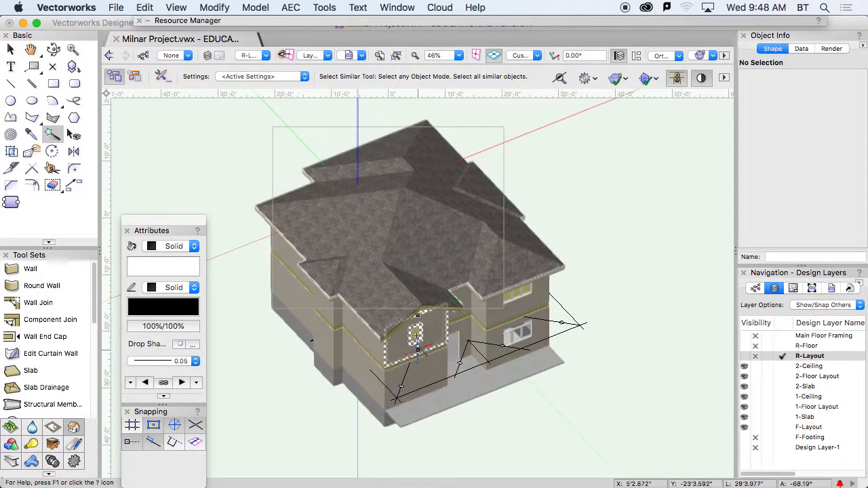
{"action": "middle_click_drag", "start_coordinate": [411, 307], "coordinate": [461, 347]}
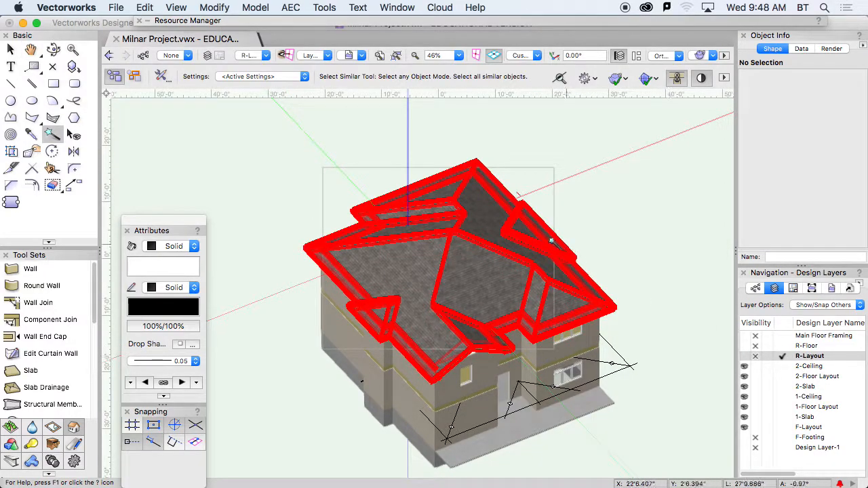
- Change the roof's front gable edge above the small second-floor window to an eave with a 5:12 pitch
{"action": "key", "text": "x"}
{"action": "left_click", "coordinate": [522, 263]}
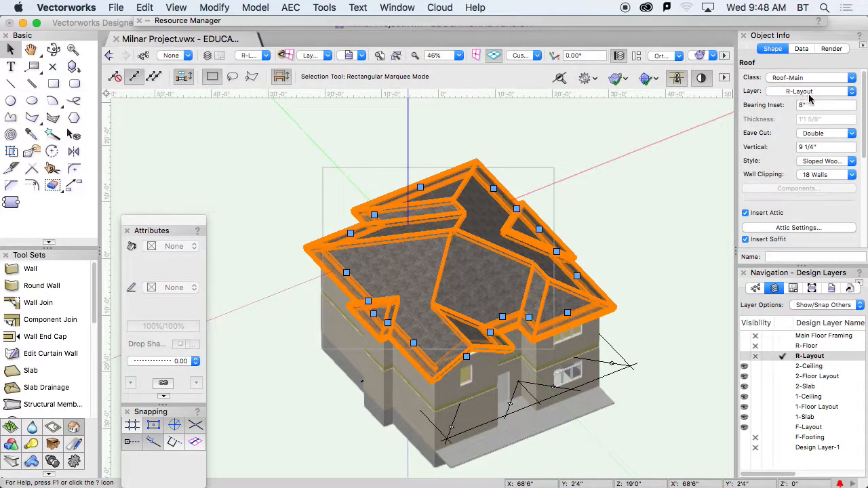
{"action": "middle_click_drag", "start_coordinate": [437, 417], "coordinate": [421, 371], "text": "ctrl"}
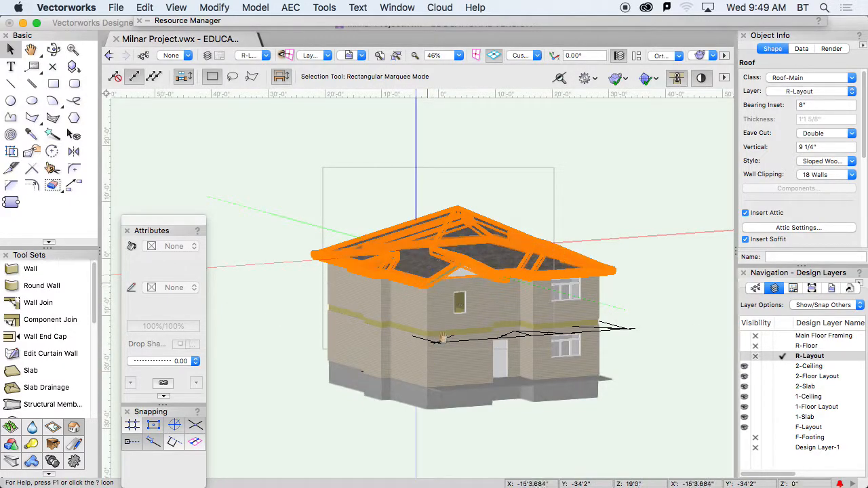
{"action": "key", "text": "h"}
{"action": "left_click_drag", "start_coordinate": [434, 287], "coordinate": [453, 357]}
{"action": "middle_click_drag", "start_coordinate": [453, 358], "coordinate": [438, 344]}
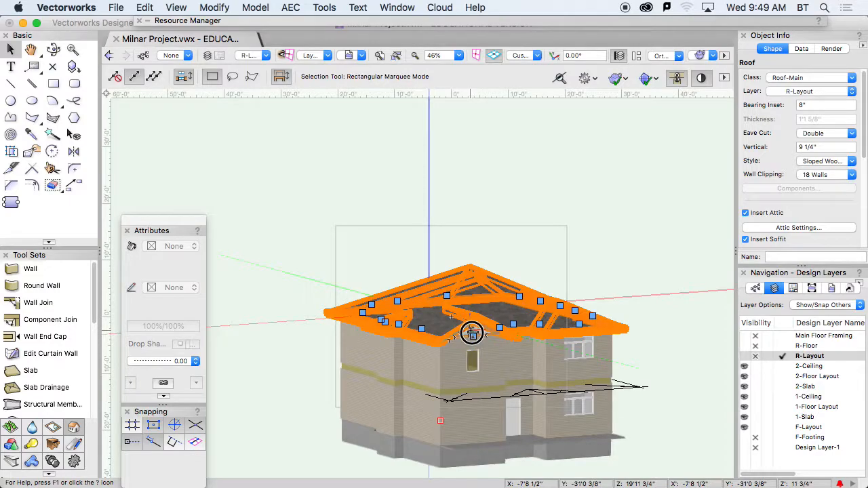
{"action": "scroll", "coordinate": [473, 342], "scroll_direction": "up", "scroll_amount": 5}
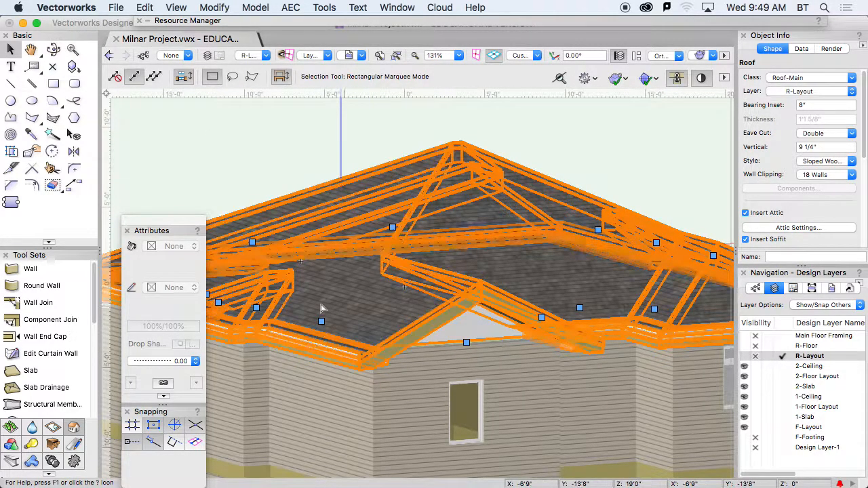
{"action": "left_click", "coordinate": [465, 343]}
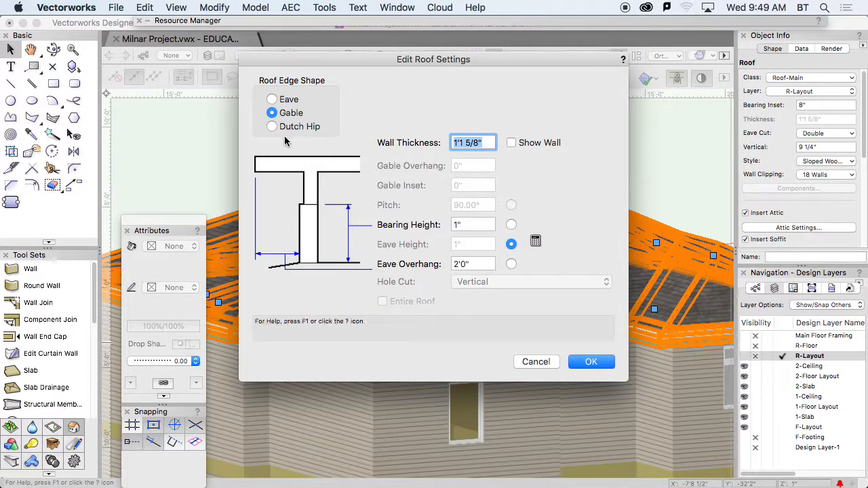
{"action": "left_click", "coordinate": [272, 99]}
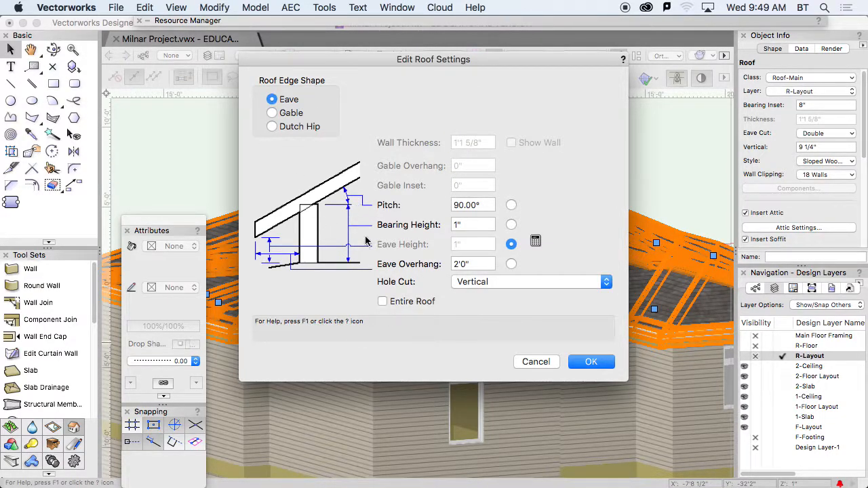
{"action": "left_click", "coordinate": [594, 361]}
{"action": "left_click", "coordinate": [593, 363]}
{"action": "type", "text": "5:12"}
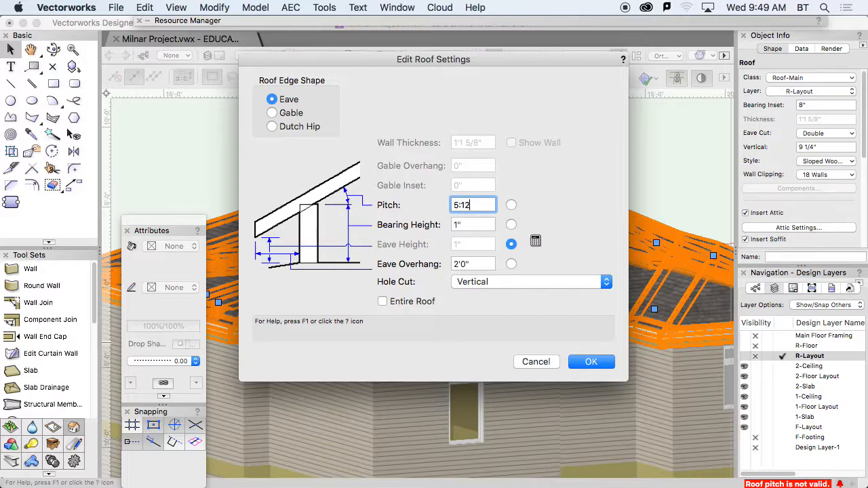
{"action": "left_click", "coordinate": [593, 361]}
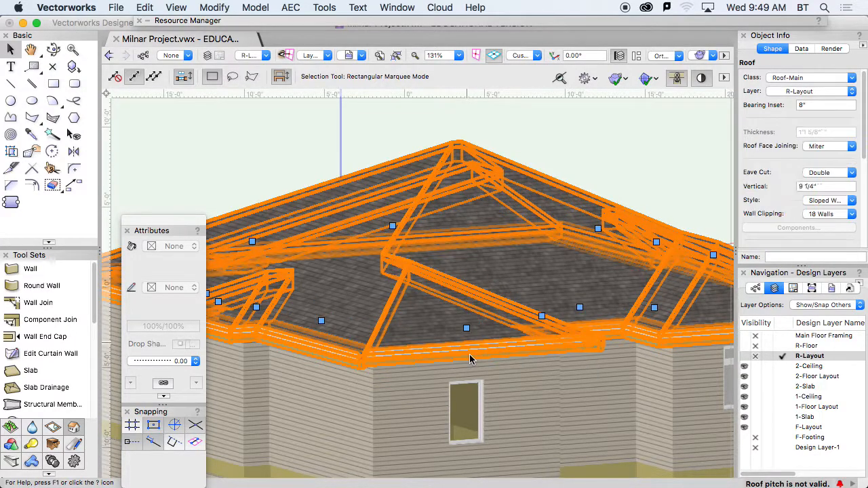
- Examine the front eave above the small window and the roof's rear side from several angles
{"action": "key", "text": "h"}
{"action": "left_click_drag", "start_coordinate": [470, 359], "coordinate": [465, 226]}
{"action": "key", "text": "x"}
{"action": "left_click", "coordinate": [465, 226]}
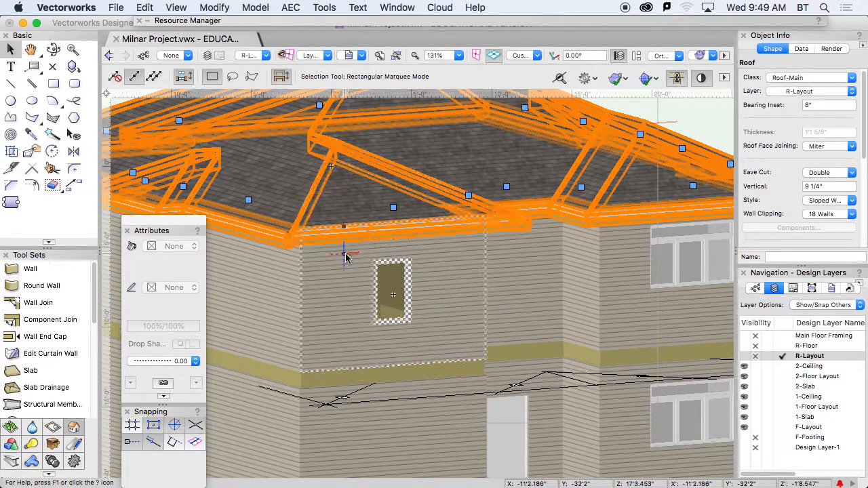
{"action": "scroll", "coordinate": [344, 256], "scroll_direction": "down", "scroll_amount": 5}
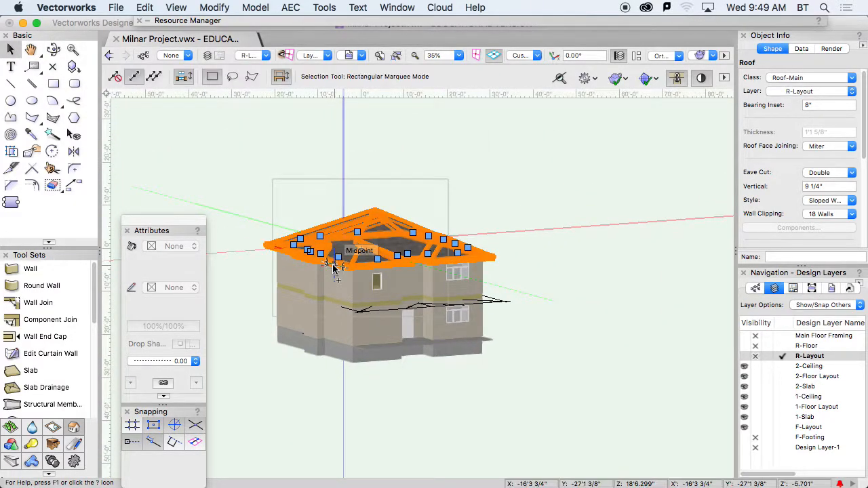
{"action": "middle_click_drag", "start_coordinate": [336, 273], "coordinate": [613, 290], "text": "ctrl"}
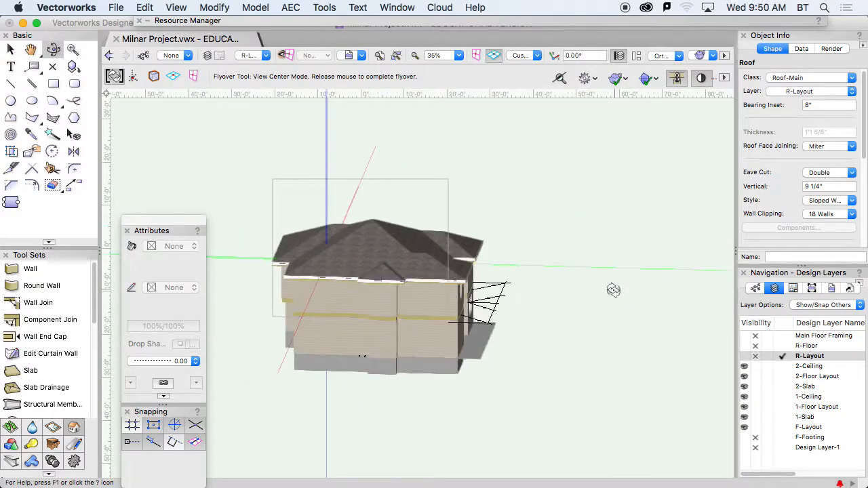
{"action": "middle_click_drag", "start_coordinate": [342, 292], "coordinate": [605, 314], "text": "ctrl"}
{"action": "middle_click_drag", "start_coordinate": [339, 327], "coordinate": [591, 331], "text": "ctrl"}
{"action": "middle_click_drag", "start_coordinate": [328, 343], "coordinate": [223, 333], "text": "ctrl"}
{"action": "scroll", "coordinate": [400, 299], "scroll_direction": "up", "scroll_amount": 5}
{"action": "scroll", "coordinate": [401, 299], "scroll_direction": "down", "scroll_amount": 3}
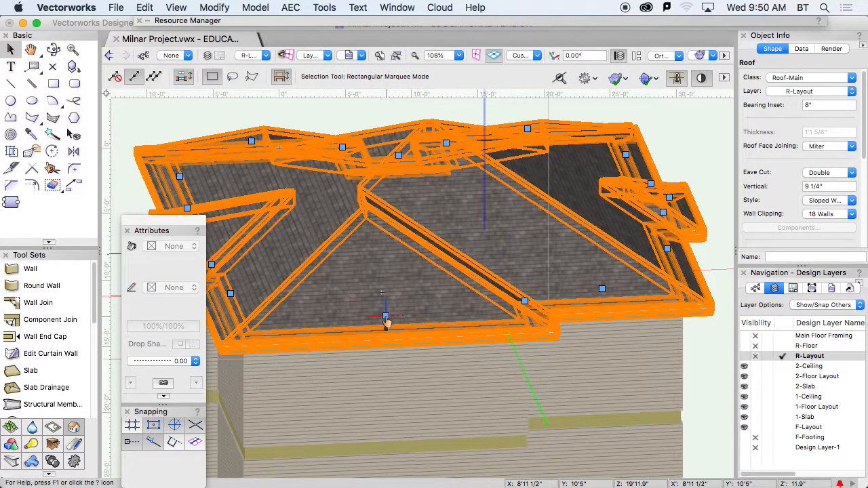
- Change the roof edge over the projecting rear wall to a gable with a wall thickness of 1 and the gable wall hidden
{"action": "double_click", "coordinate": [385, 320]}
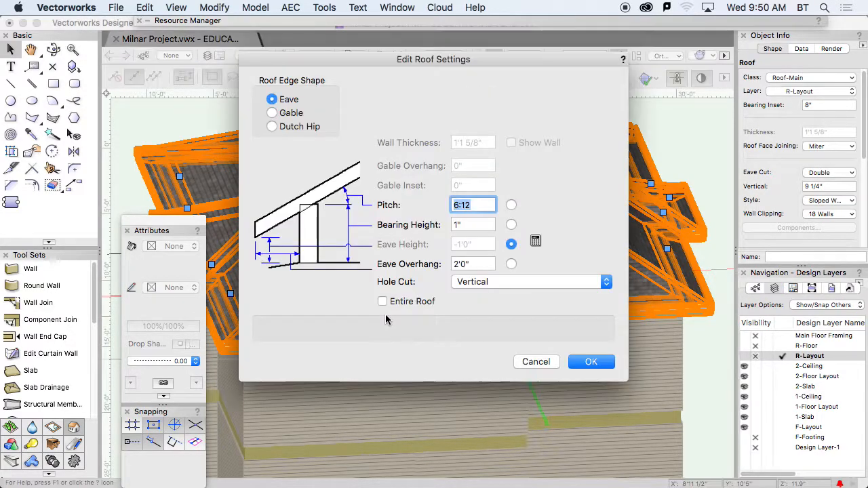
{"action": "left_click", "coordinate": [271, 115]}
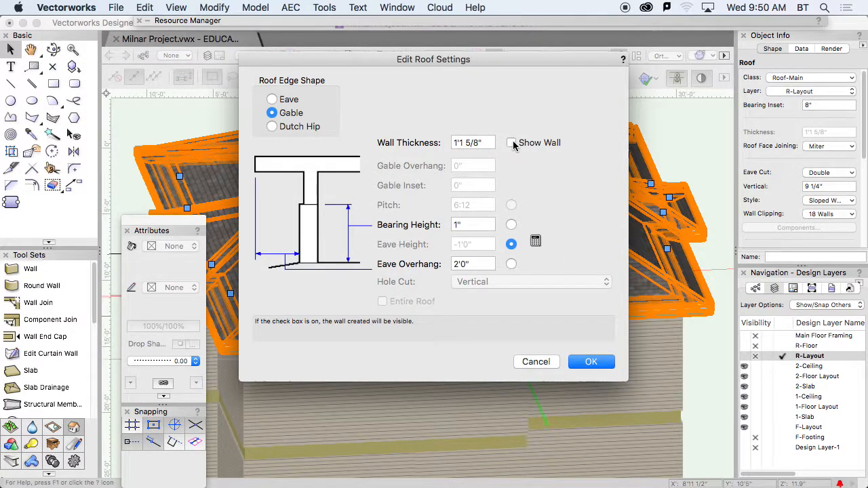
{"action": "triple_click", "coordinate": [486, 143]}
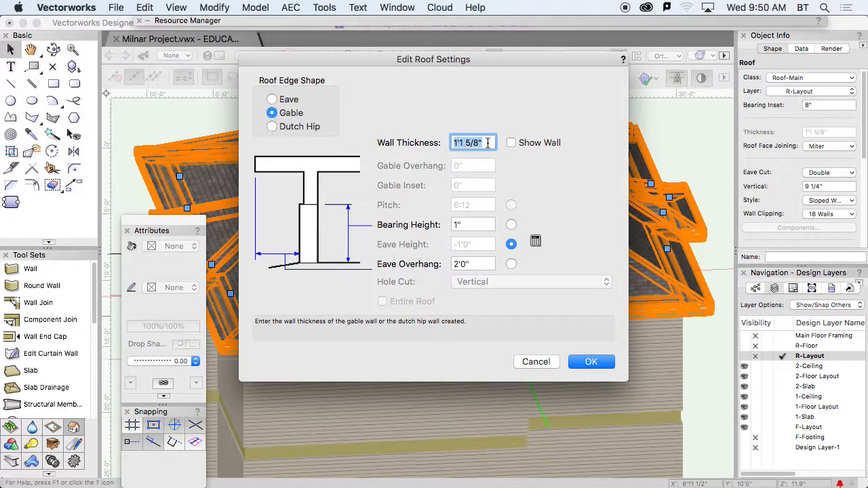
{"action": "type", "text": "0"}
{"action": "key", "text": "Tab"}
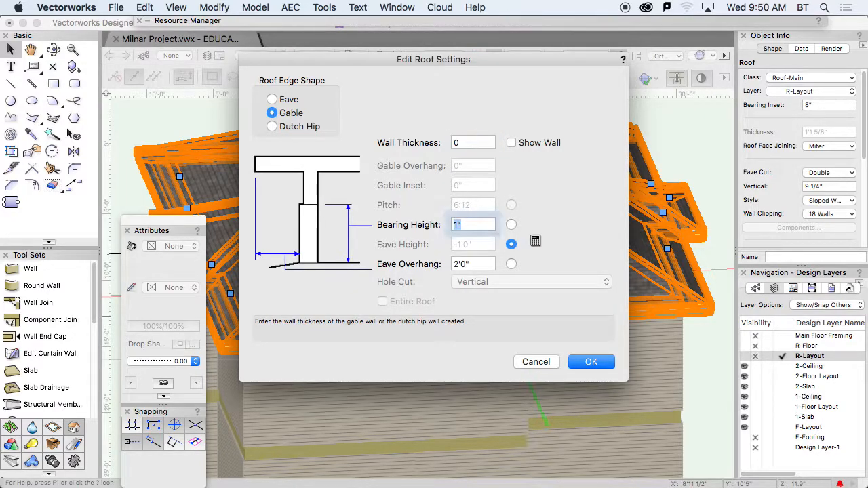
{"action": "left_click", "coordinate": [587, 361]}
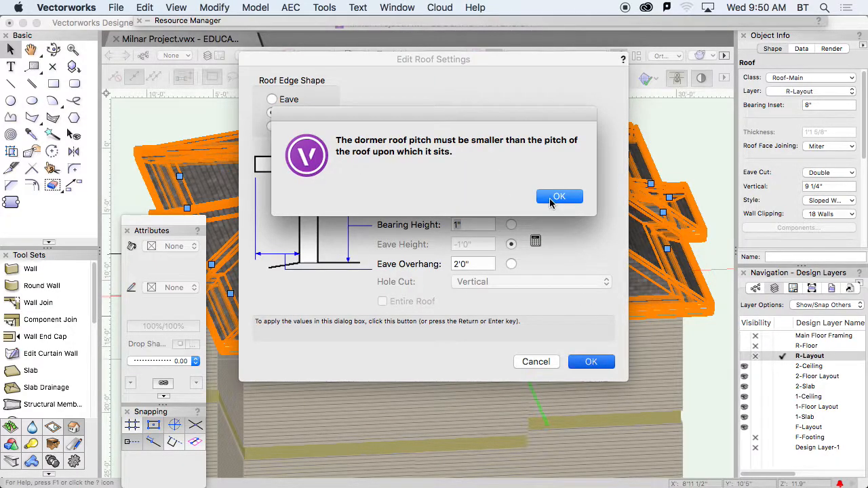
{"action": "left_click", "coordinate": [557, 196]}
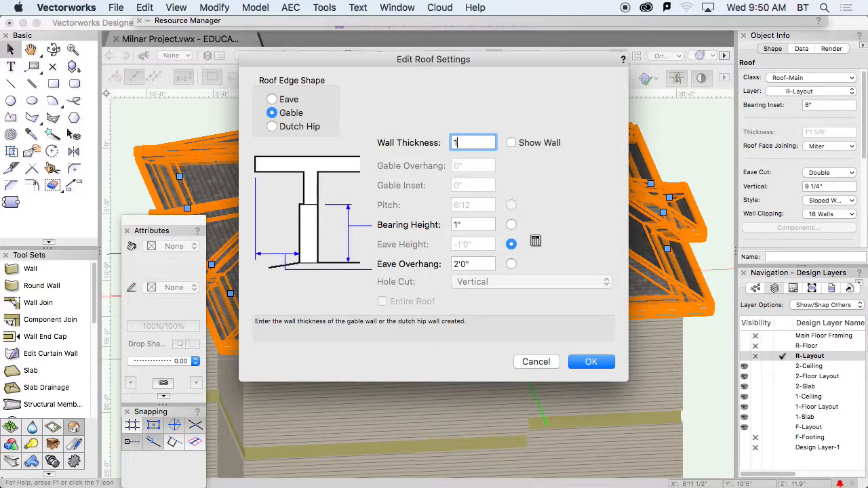
{"action": "key", "text": "Tab"}
{"action": "left_click", "coordinate": [602, 366]}
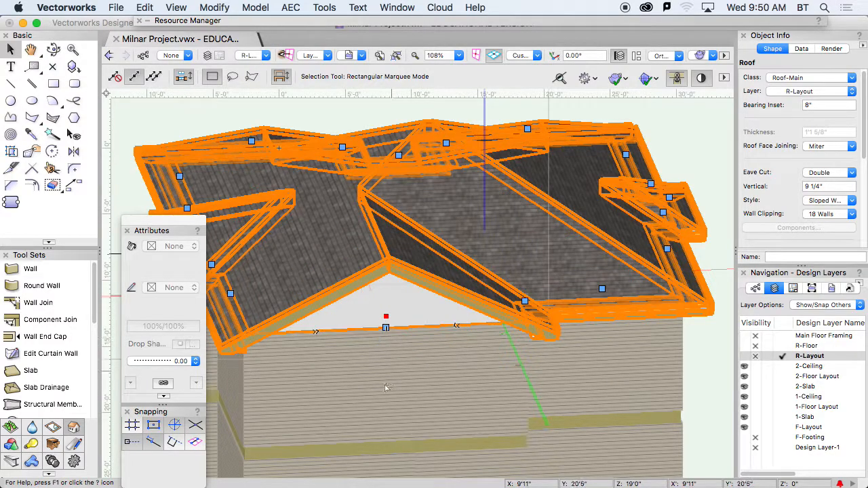
- Examine the rear gable end close up and nearly straight on, and clear the roof selection
{"action": "key", "text": "h"}
{"action": "key", "text": "x"}
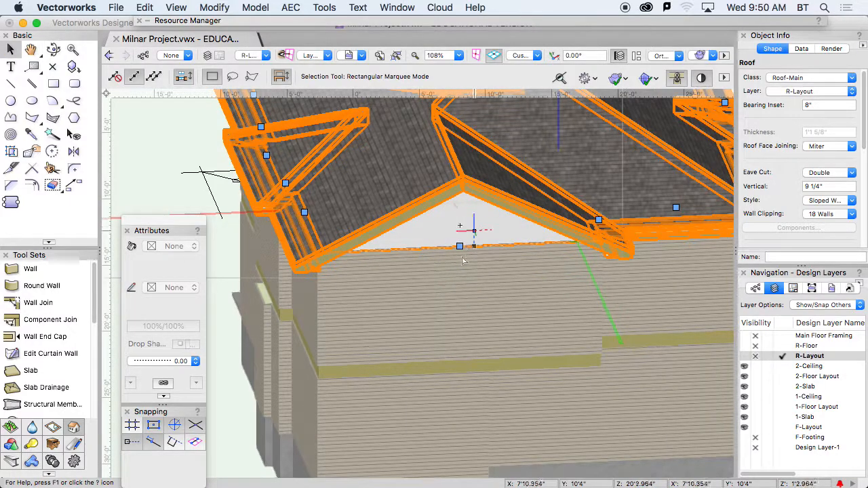
{"action": "middle_click_drag", "start_coordinate": [462, 278], "coordinate": [409, 158], "text": "ctrl"}
{"action": "middle_click_drag", "start_coordinate": [413, 257], "coordinate": [448, 297]}
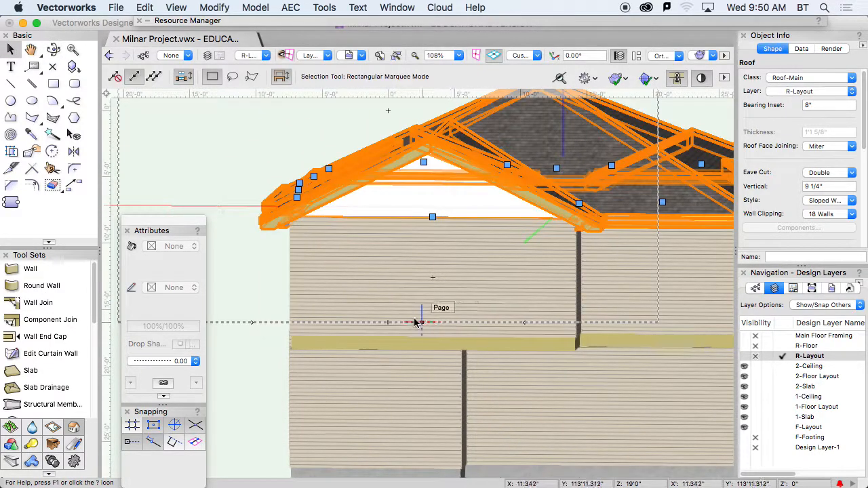
{"action": "left_click", "coordinate": [381, 264]}
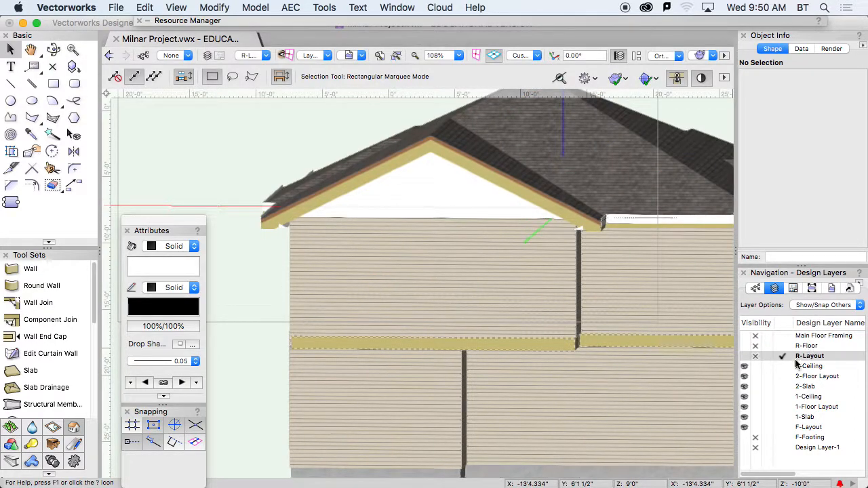
- Make 2-Floor Layout the active layer, turn on R-Layout's visibility, and select the second-floor rear wall under the gable
{"action": "left_click", "coordinate": [783, 377]}
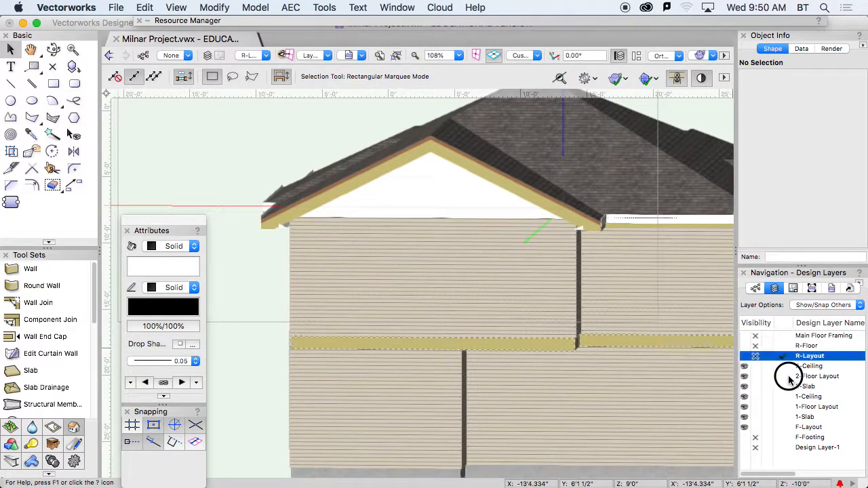
{"action": "left_click", "coordinate": [747, 356]}
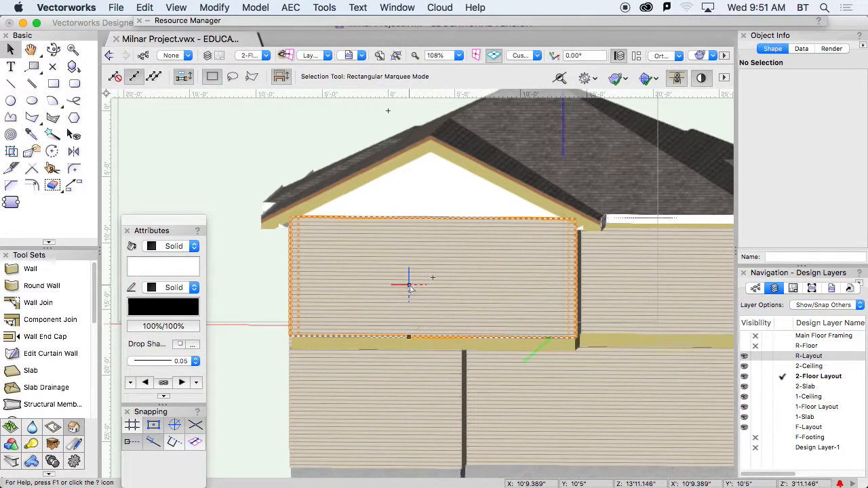
{"action": "left_click", "coordinate": [408, 286]}
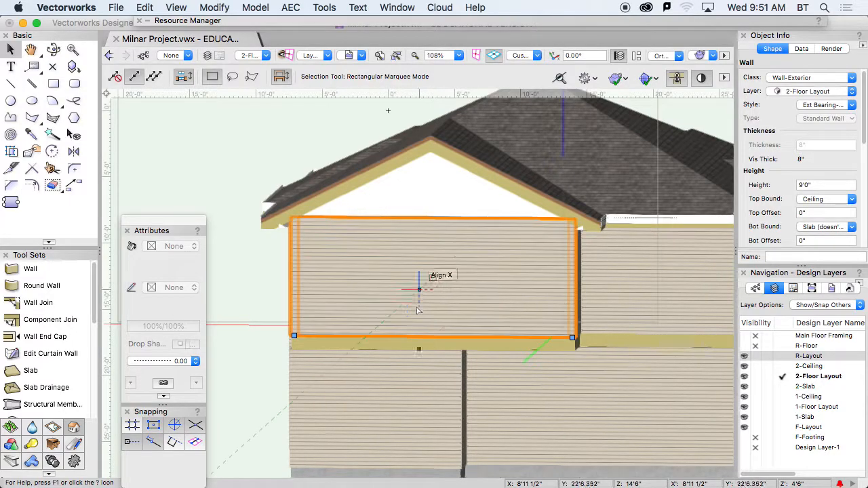
- Try to fit the top of the rear gable wall to objects on R-Layout with a 0" embedding depth and Center reference
{"action": "left_click", "coordinate": [291, 8]}
{"action": "left_click", "coordinate": [325, 112]}
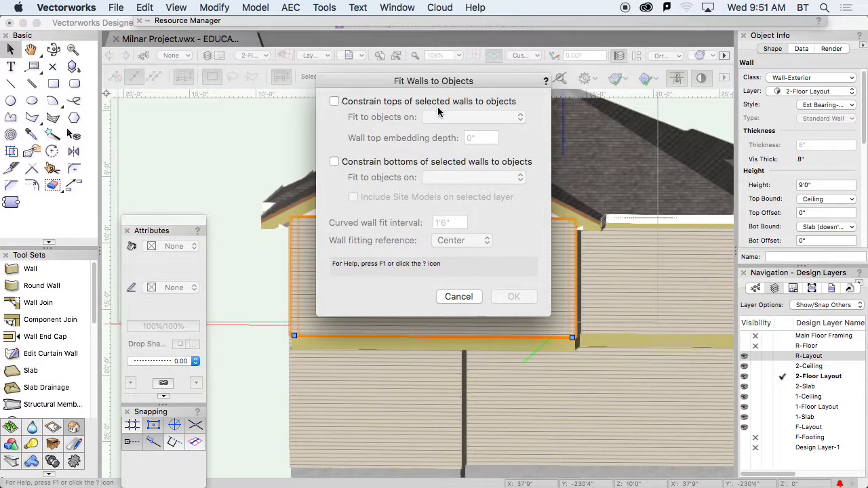
{"action": "left_click", "coordinate": [334, 103]}
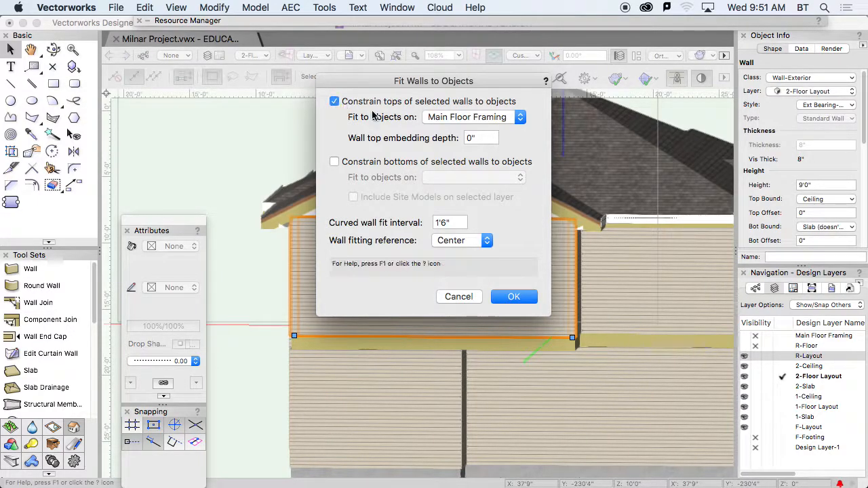
{"action": "left_click", "coordinate": [444, 118]}
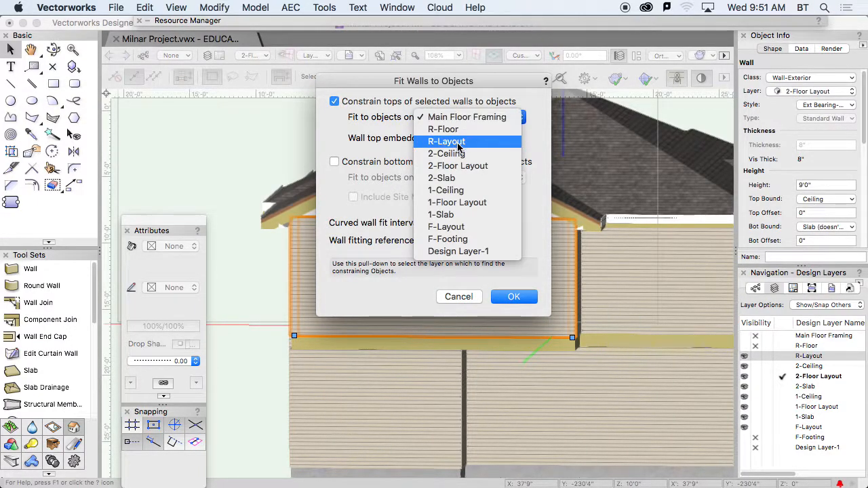
{"action": "left_click", "coordinate": [453, 142]}
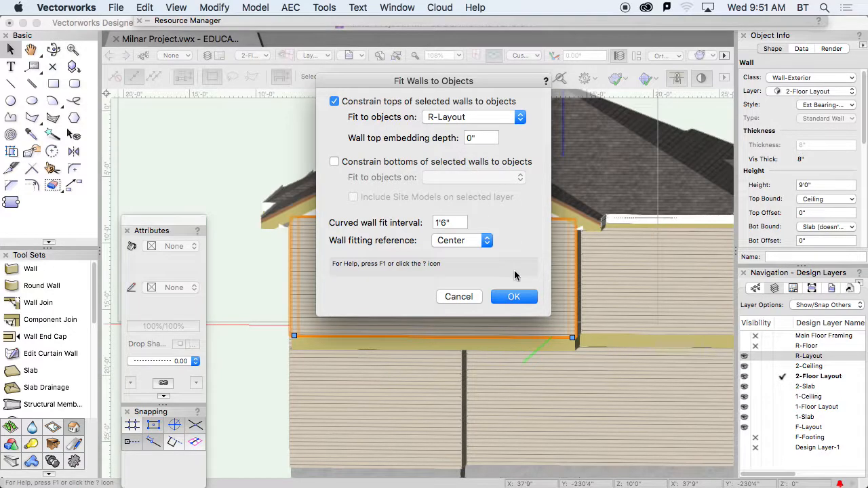
{"action": "left_click", "coordinate": [516, 297]}
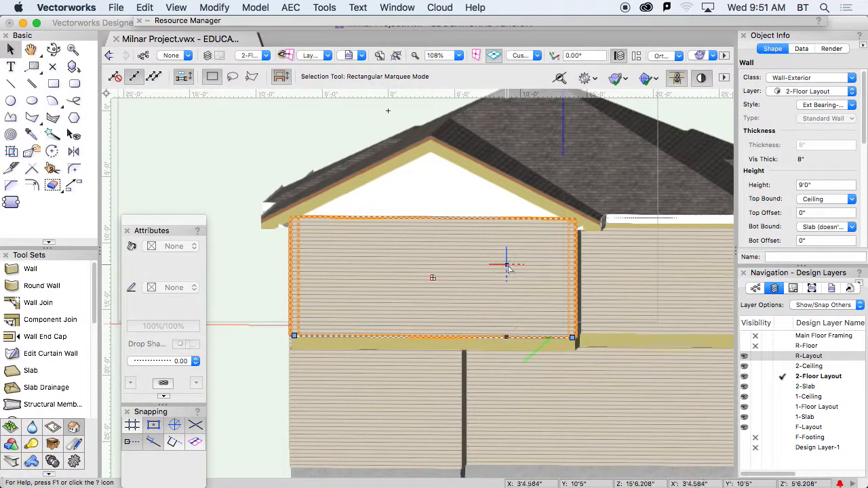
{"action": "middle_click_drag", "start_coordinate": [509, 267], "coordinate": [447, 242]}
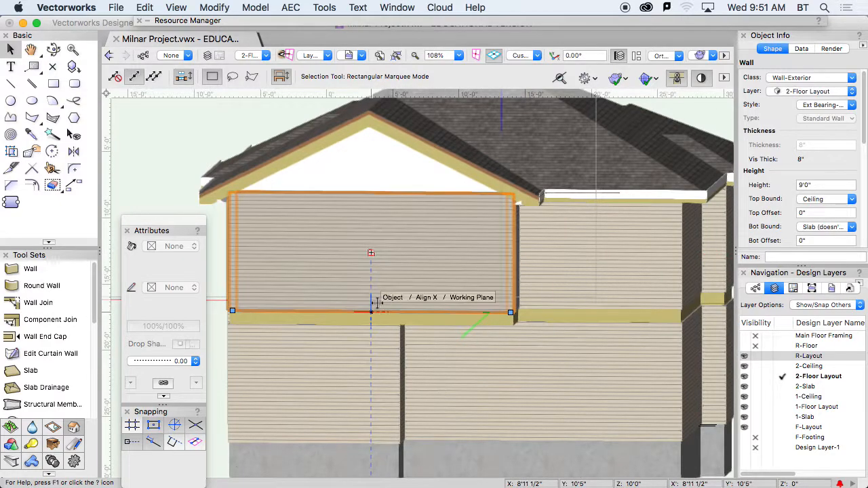
{"action": "middle_click_drag", "start_coordinate": [374, 304], "coordinate": [452, 284]}
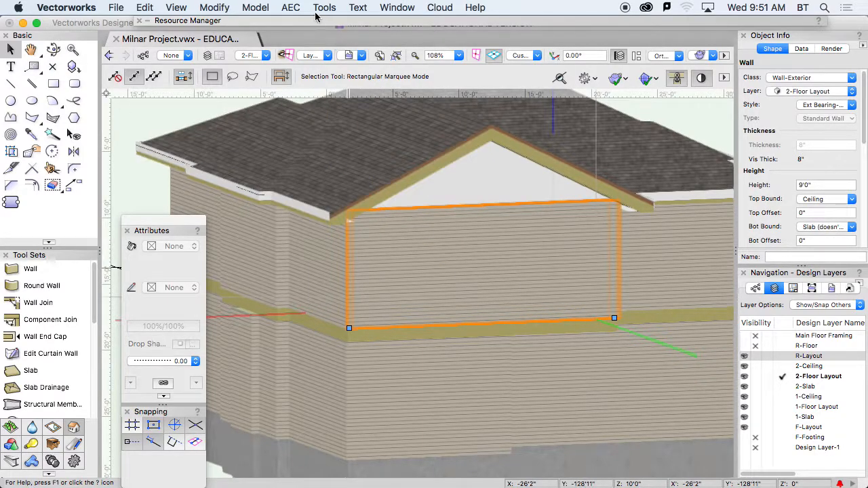
- Try the wall fitting again from a wireframe 3D view, constraining the rear wall's top to R-Layout
{"action": "left_click", "coordinate": [290, 8]}
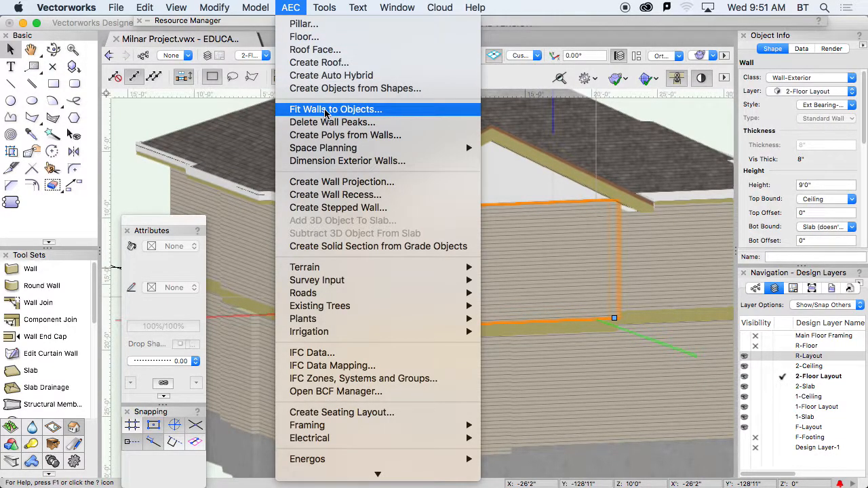
{"action": "left_click", "coordinate": [630, 216]}
{"action": "key", "text": "0"}
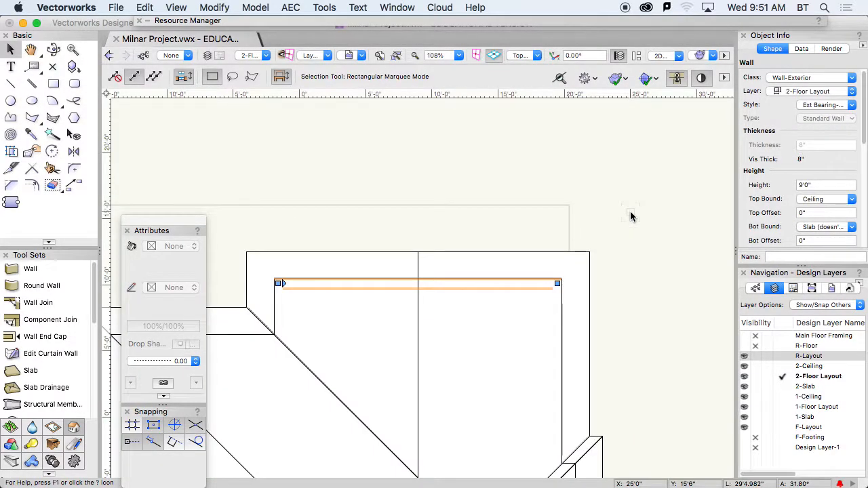
{"action": "middle_click_drag", "start_coordinate": [623, 268], "coordinate": [126, 168], "text": "ctrl"}
{"action": "middle_click_drag", "start_coordinate": [554, 266], "coordinate": [393, 197], "text": "ctrl"}
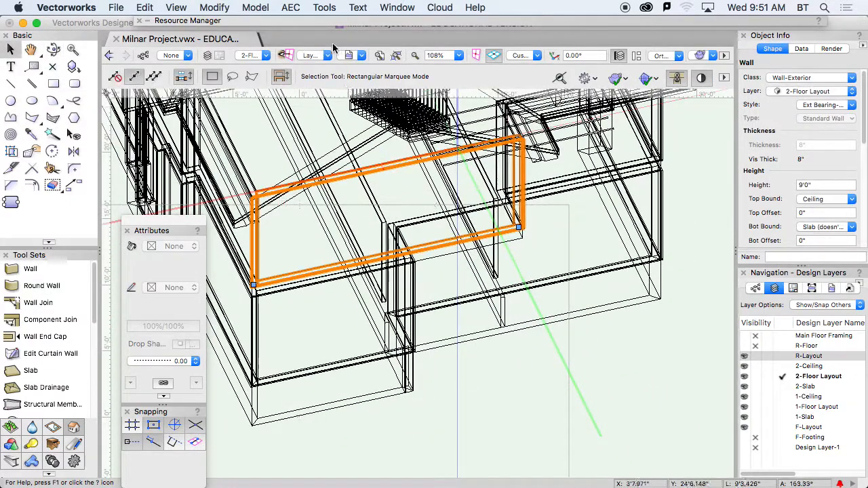
{"action": "left_click", "coordinate": [290, 7]}
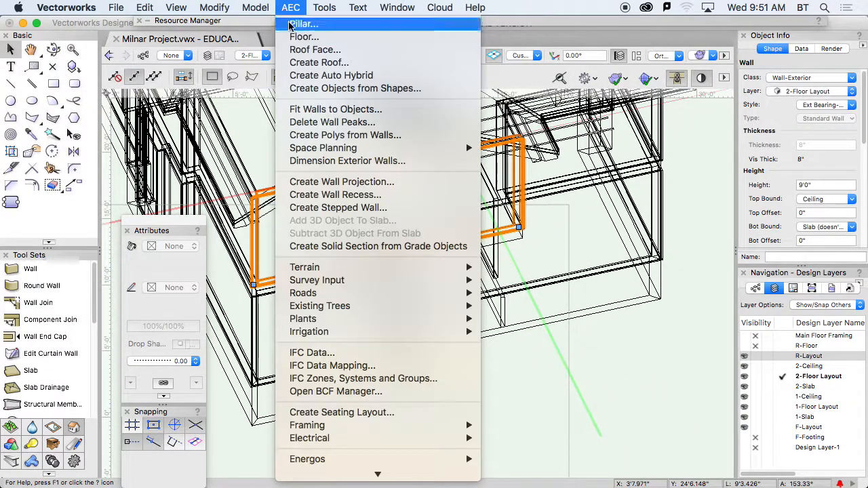
{"action": "left_click", "coordinate": [346, 109]}
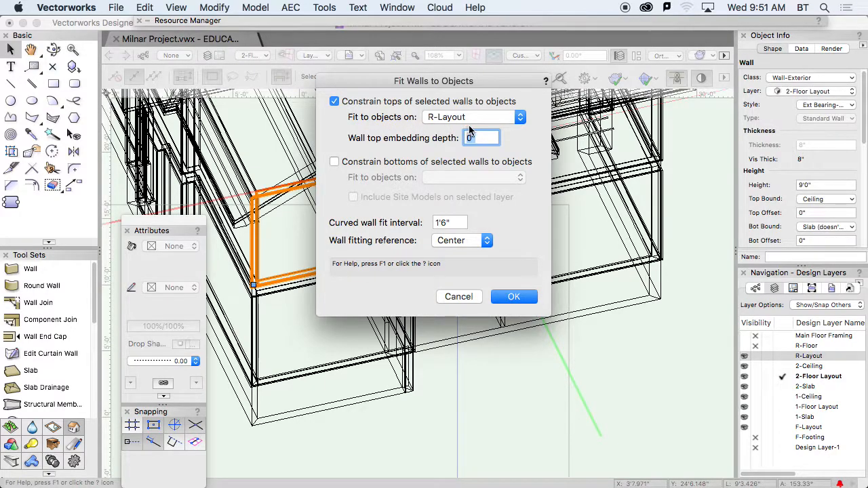
{"action": "left_click", "coordinate": [475, 118]}
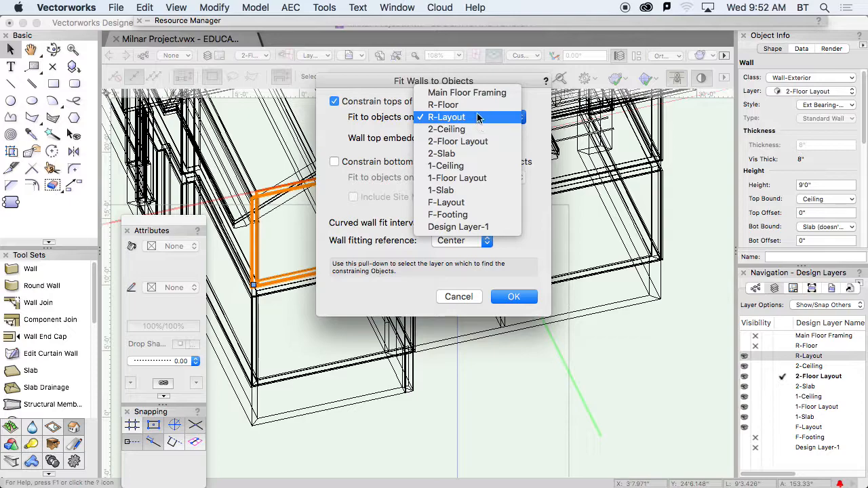
{"action": "left_click", "coordinate": [474, 105]}
{"action": "left_click", "coordinate": [478, 118]}
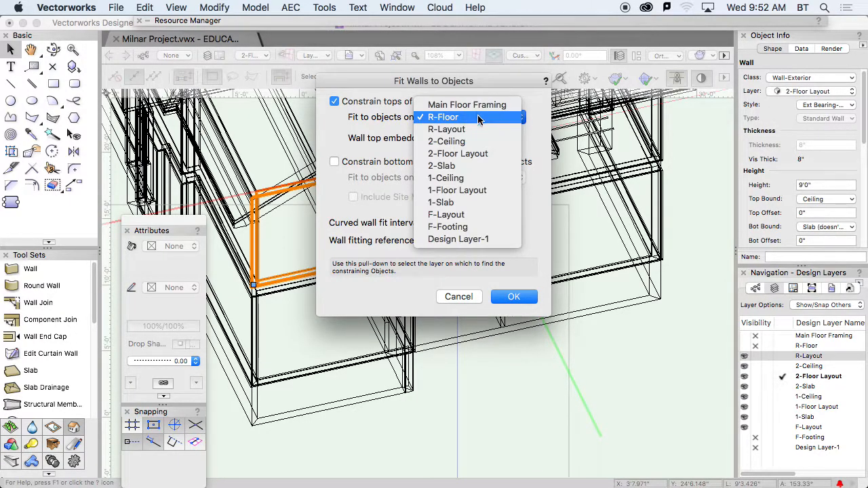
{"action": "left_click", "coordinate": [475, 129]}
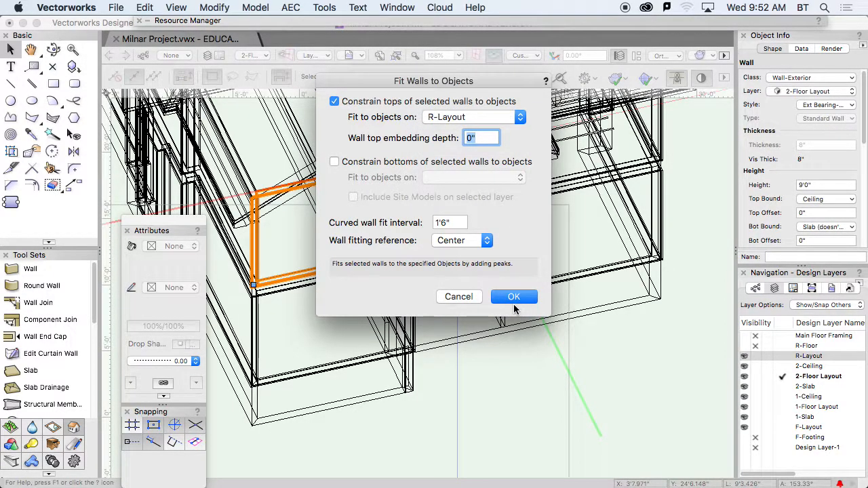
{"action": "left_click", "coordinate": [513, 297]}
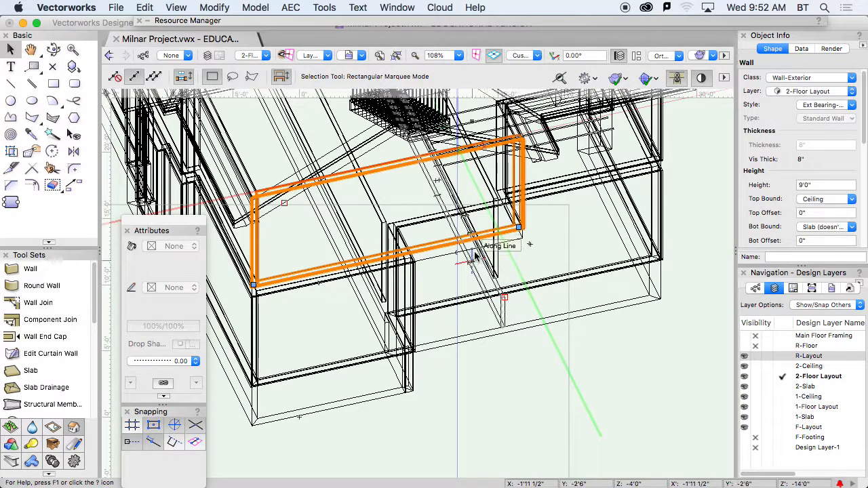
- Render the model in OpenGL and turn the rear gable wall nearly straight on, keeping the wall selected
{"action": "middle_click_drag", "start_coordinate": [472, 257], "coordinate": [500, 359]}
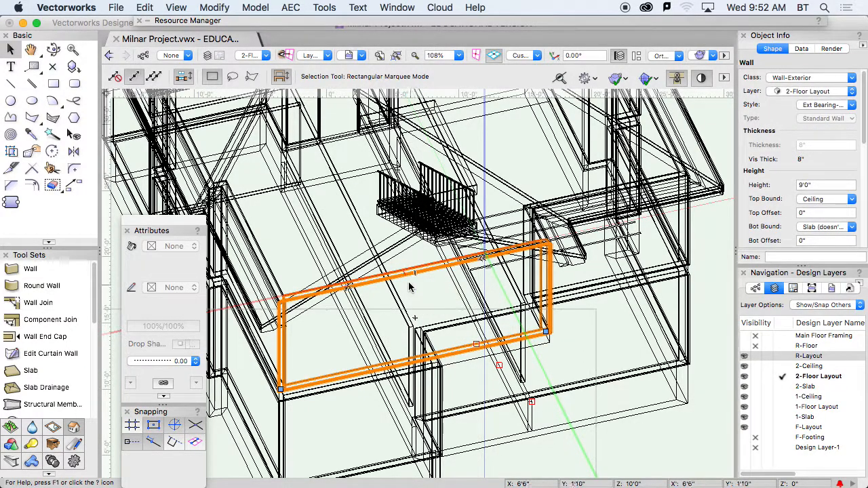
{"action": "key", "text": "super+shift+g"}
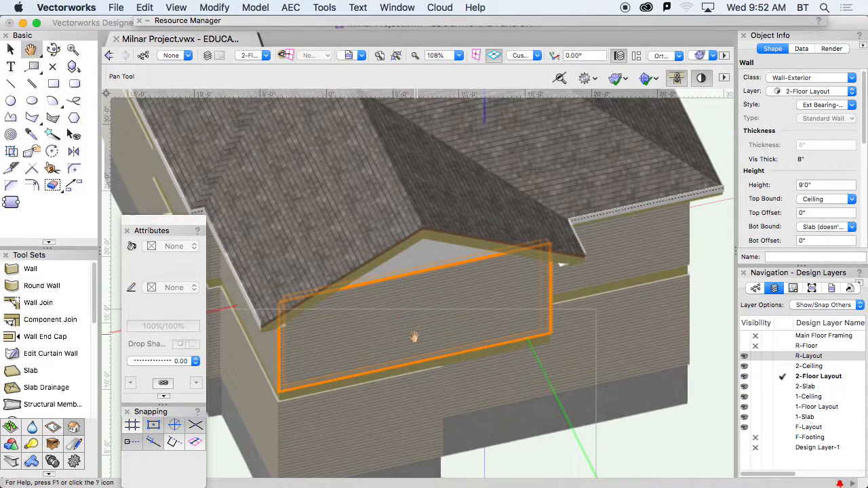
{"action": "middle_click_drag", "start_coordinate": [413, 329], "coordinate": [367, 250]}
{"action": "left_click", "coordinate": [367, 250]}
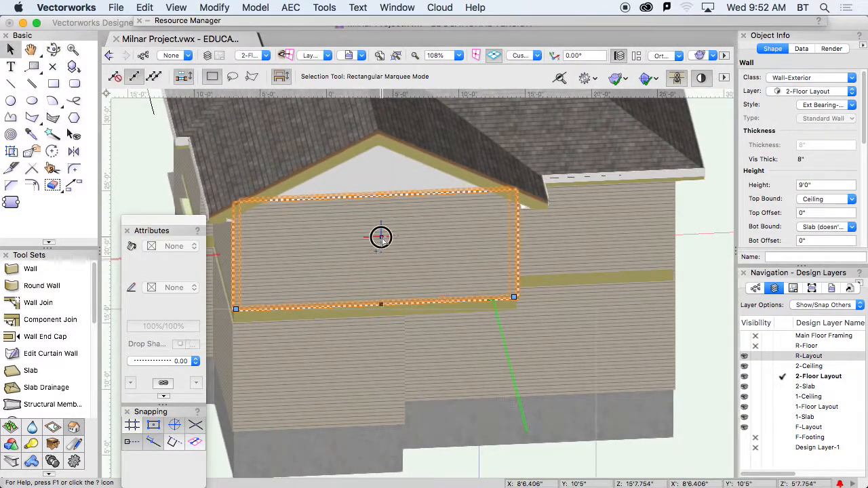
- Reshape the rear wall by adding a 3D wall peak 10'6 1/2" from each end, up to the gable ridge at Z 24'1.917"
{"action": "key", "text": "shift+r"}
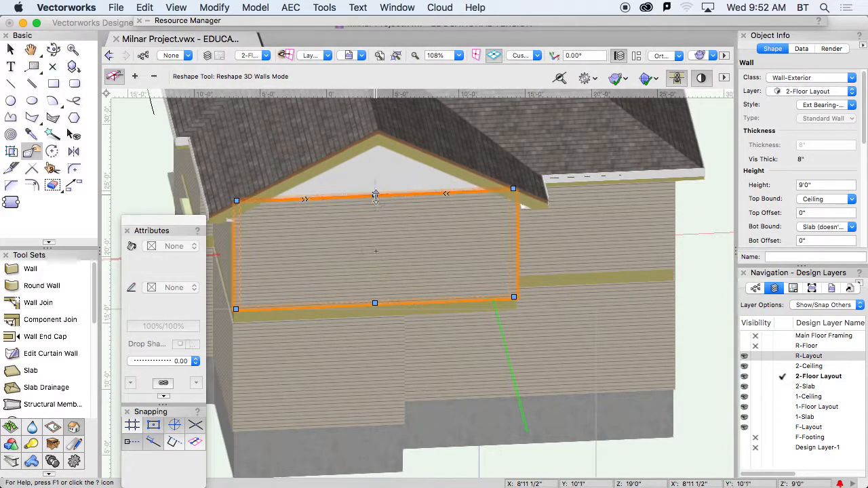
{"action": "left_click", "coordinate": [135, 76]}
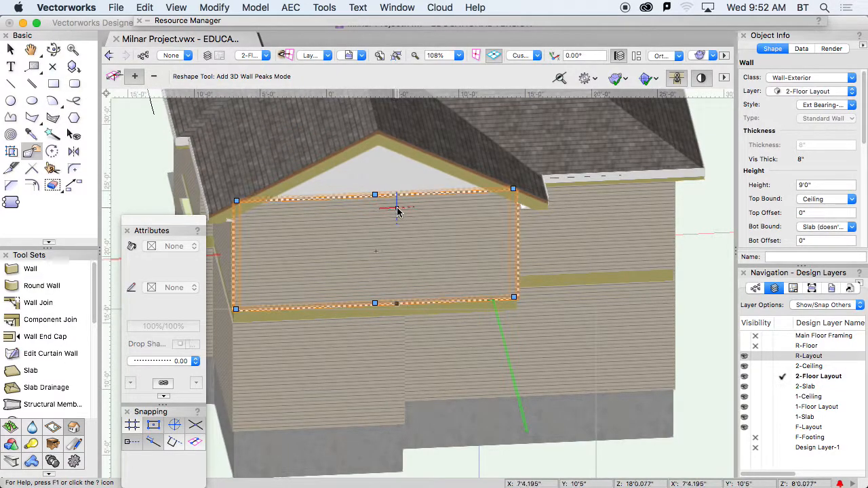
{"action": "left_click", "coordinate": [375, 195]}
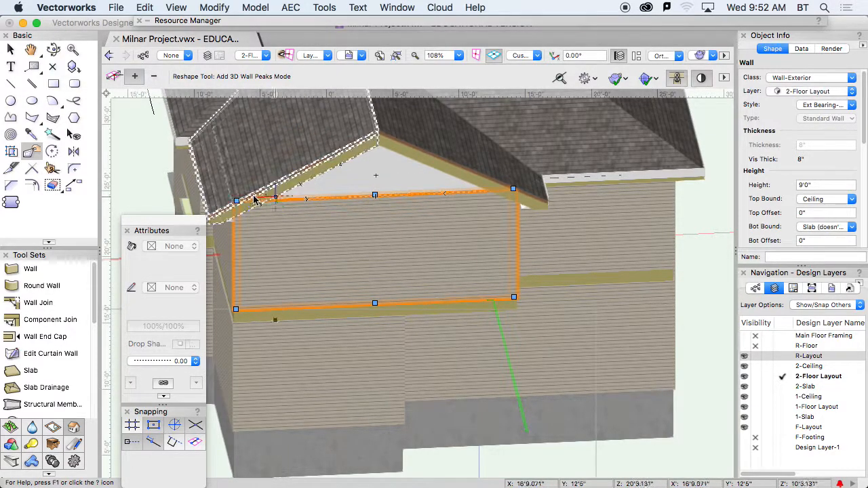
{"action": "mouse_move", "coordinate": [237, 201]}
{"action": "left_mouse_down"}
{"action": "mouse_move", "coordinate": [369, 171]}
{"action": "mouse_move", "coordinate": [378, 145]}
{"action": "left_mouse_up"}
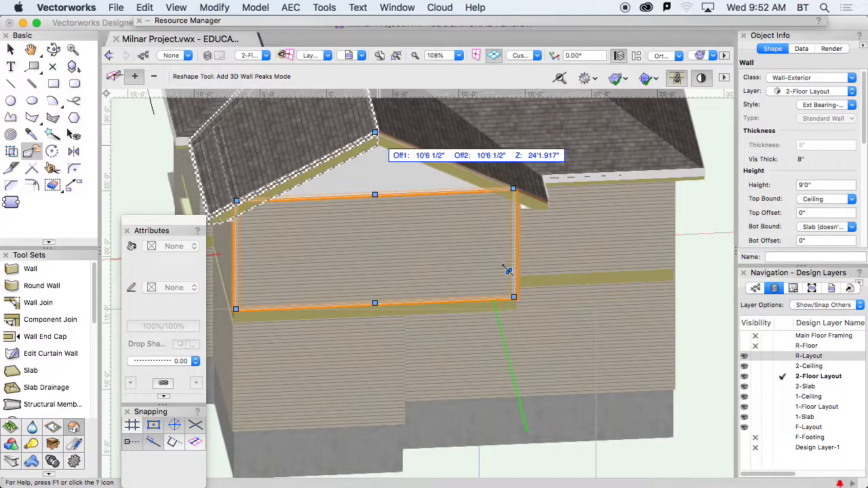
{"action": "left_click", "coordinate": [399, 177]}
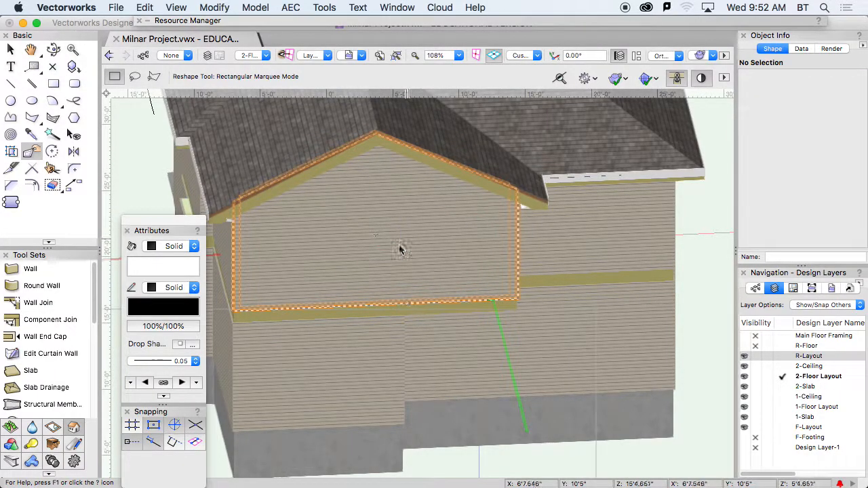
- Examine the peaked rear wall and how it meets the gable roof from several angles
{"action": "key", "text": "shift+c"}
{"action": "left_click_drag", "start_coordinate": [465, 227], "coordinate": [436, 197]}
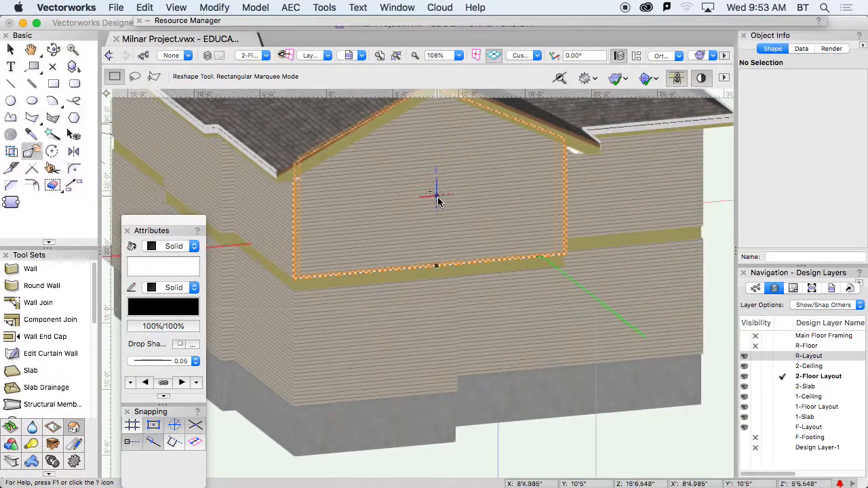
{"action": "middle_click_drag", "start_coordinate": [439, 198], "coordinate": [554, 285]}
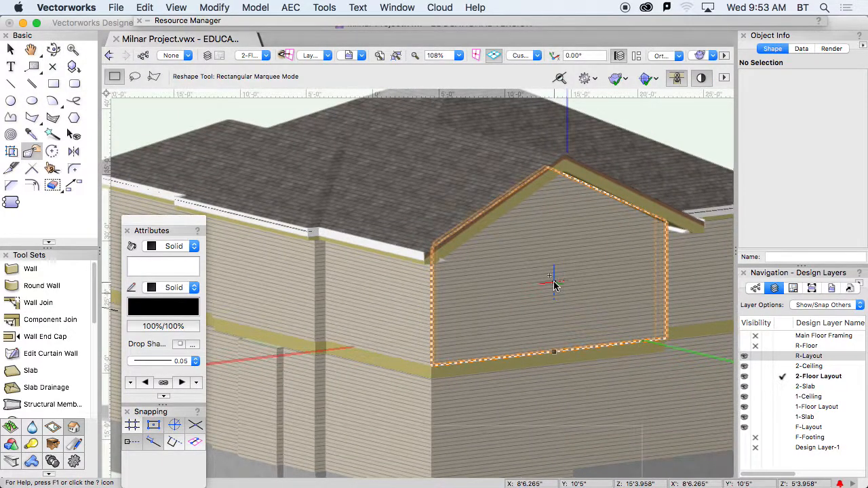